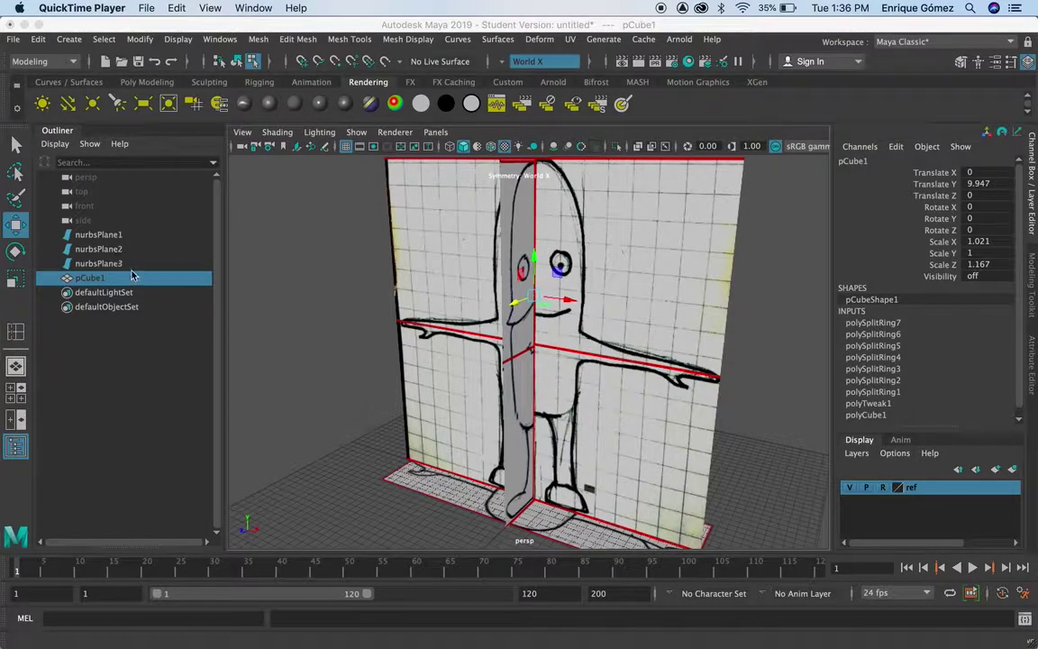
- Nudge nurbsPlane2 up to Translate Y 7.752, then reselect pCube1
left_click(104, 247)
left_click_drag(533, 309, 533, 306)
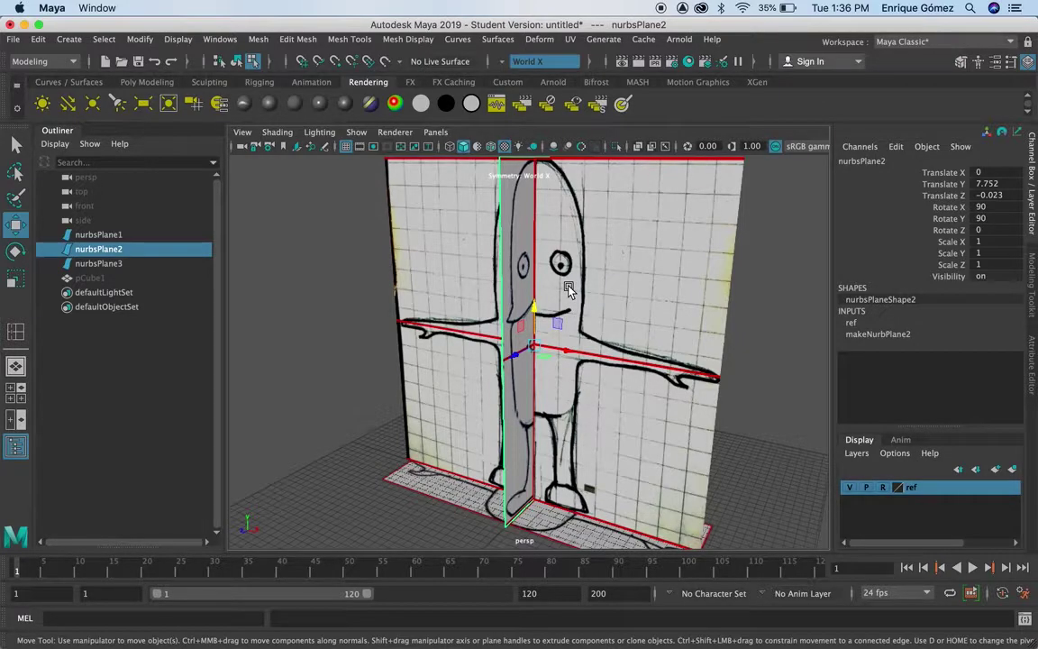
left_click(100, 279)
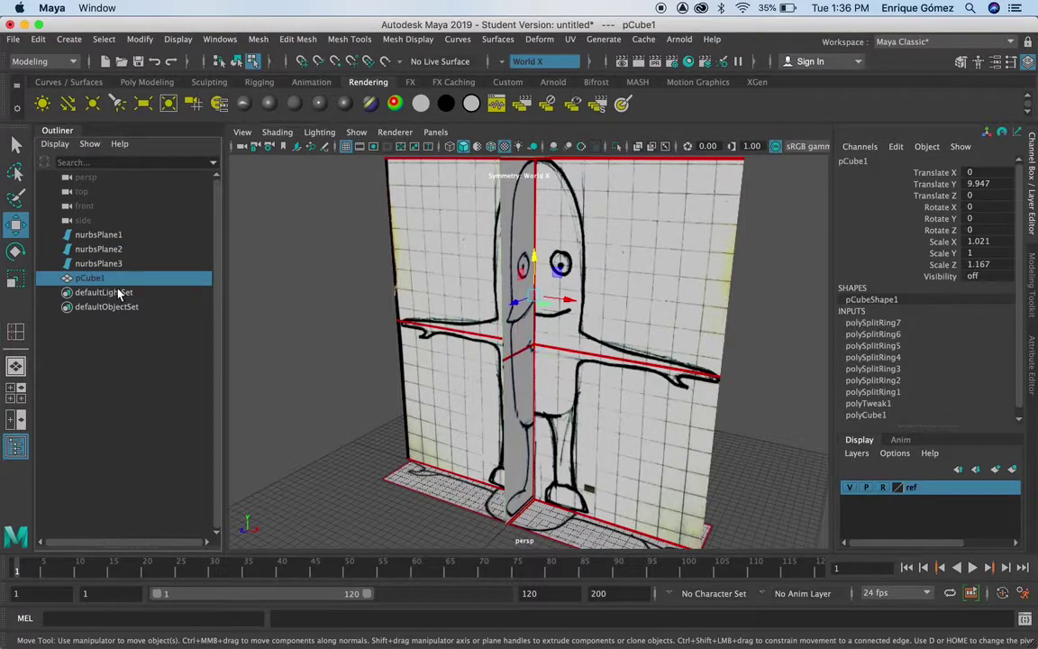
- Unhide pCube1 and inspect the rounded seven-loop capsule from around the perspective view
key("h")
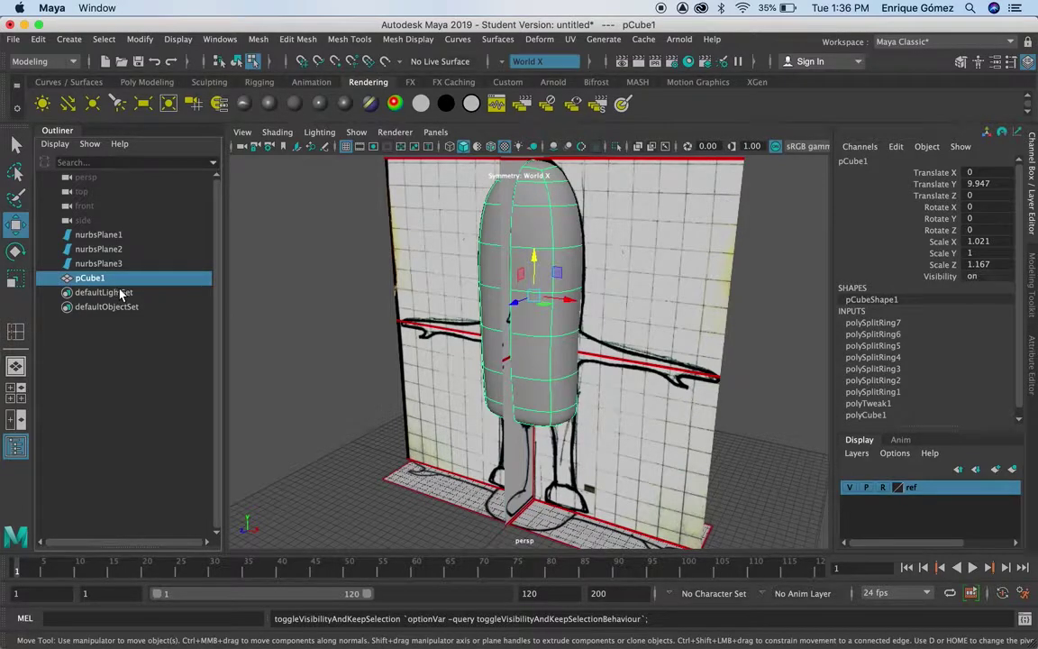
scroll(615, 412, "down", 4)
mouse_move(635, 449)
left_mouse_down("alt")
mouse_move(554, 430)
mouse_move(630, 451)
left_mouse_up("alt")
scroll(400, 447, "up", 3)
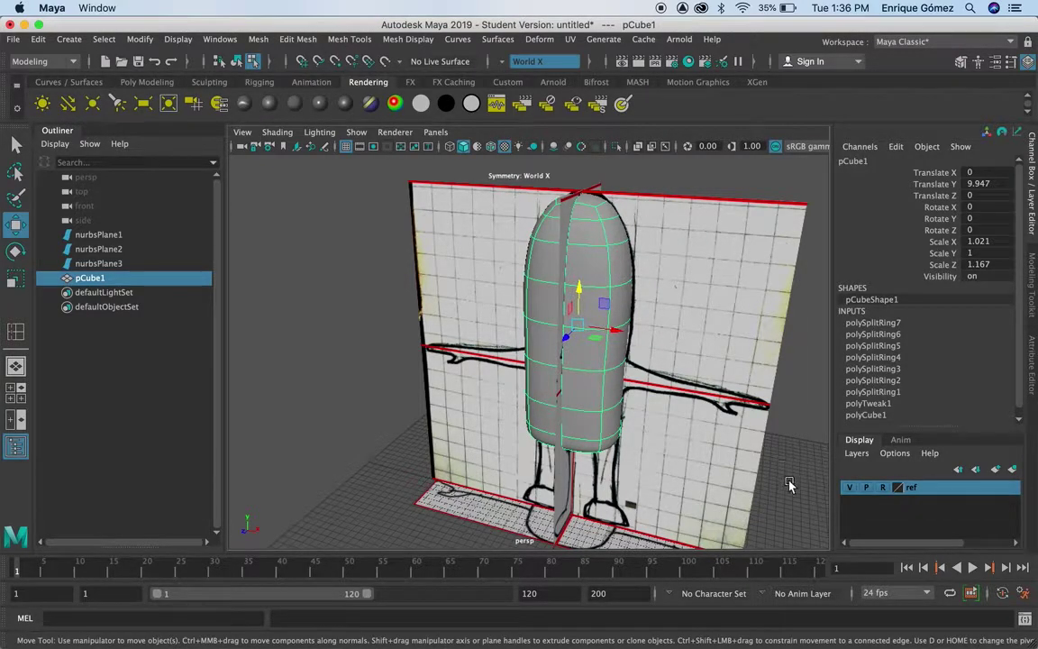
middle_click_drag(788, 485, 764, 466, "alt")
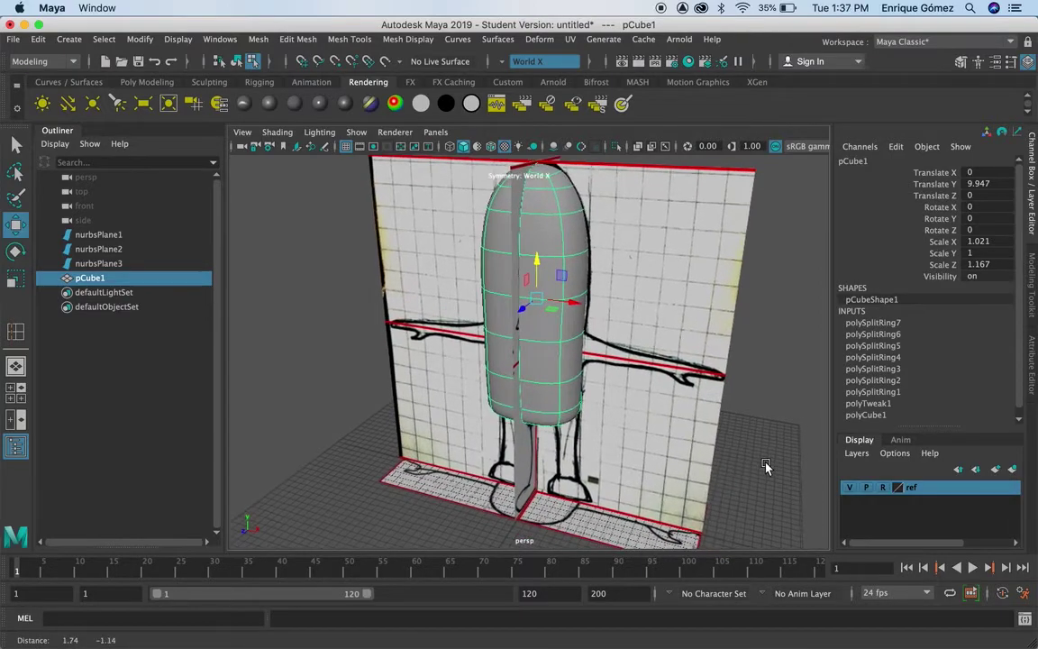
left_click_drag(764, 465, 752, 464, "alt")
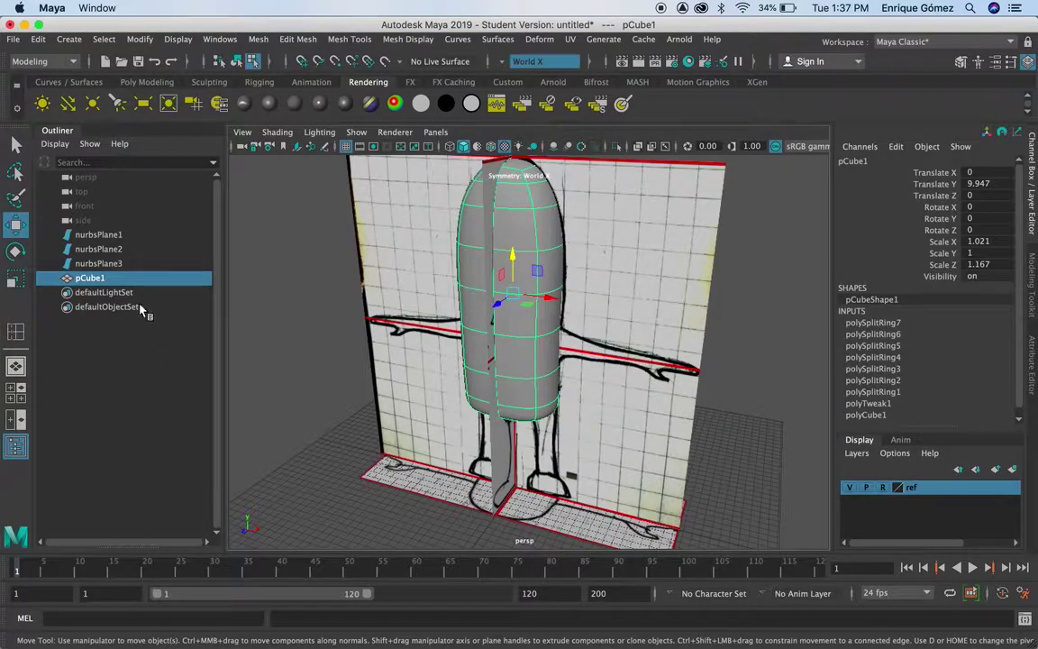
- Hide pCube1 and maximize the front reference view
key("h")
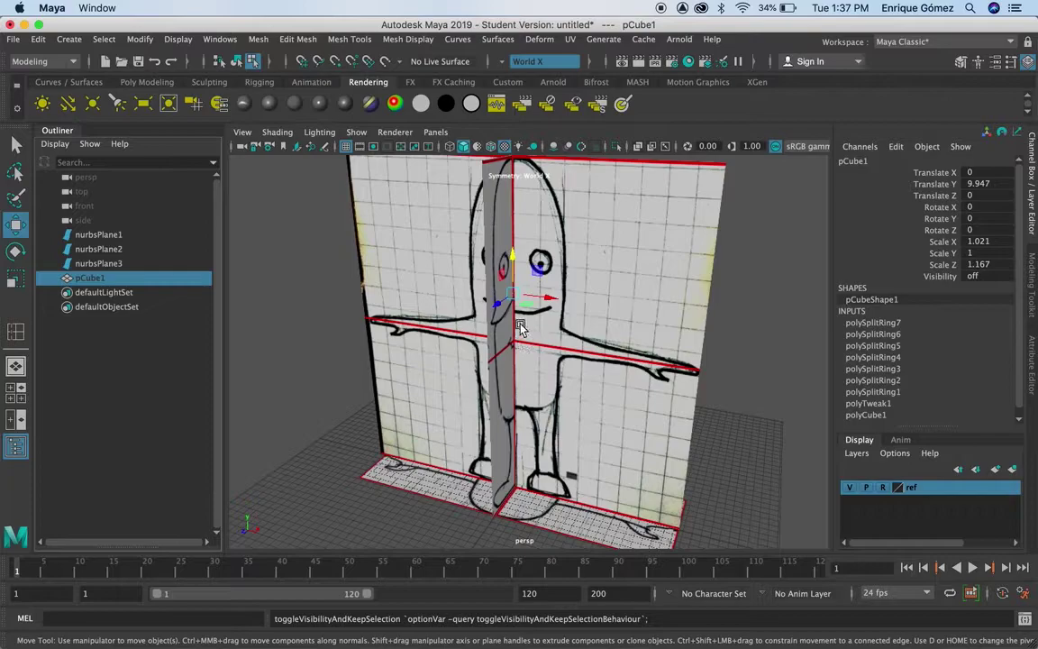
key("space")
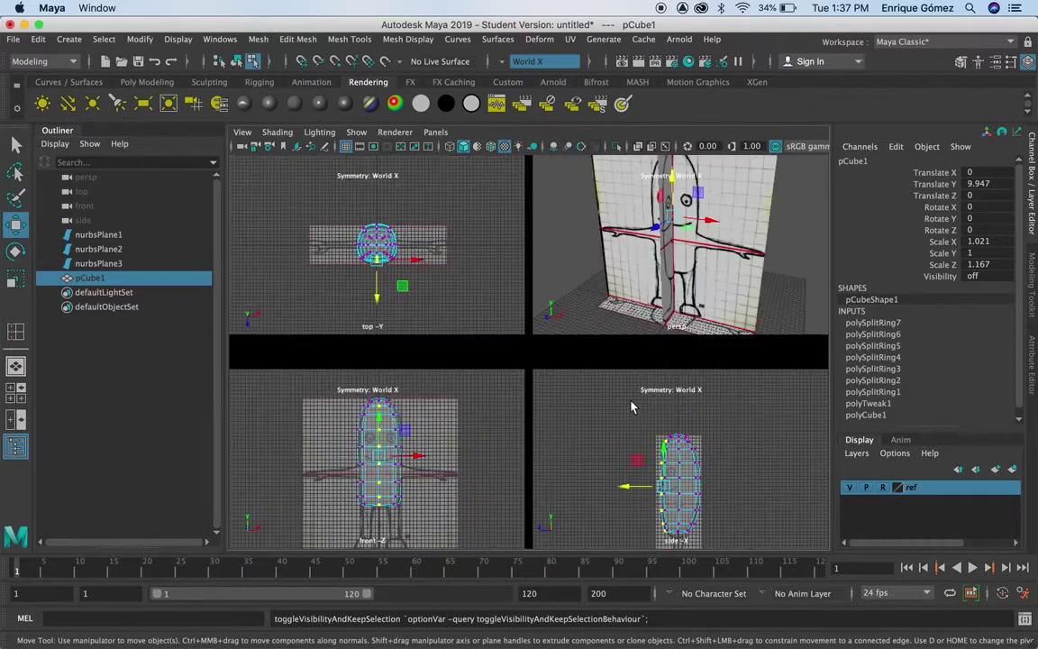
key("space")
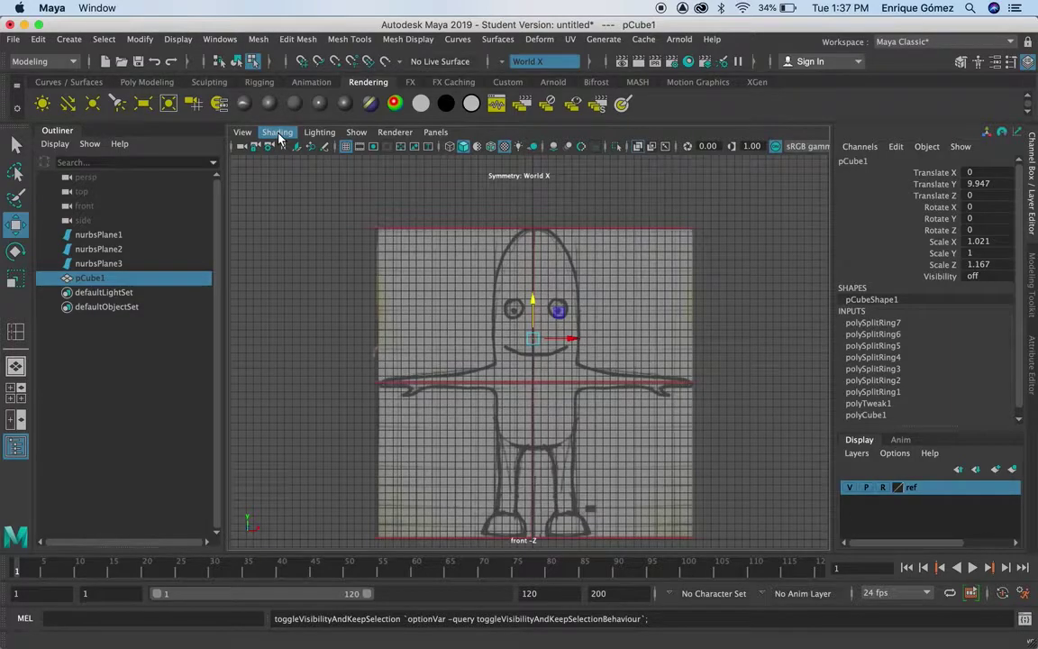
- Toggle X-Ray shading off and back on, then bring up Create > Polygon Primitives
left_click(277, 132)
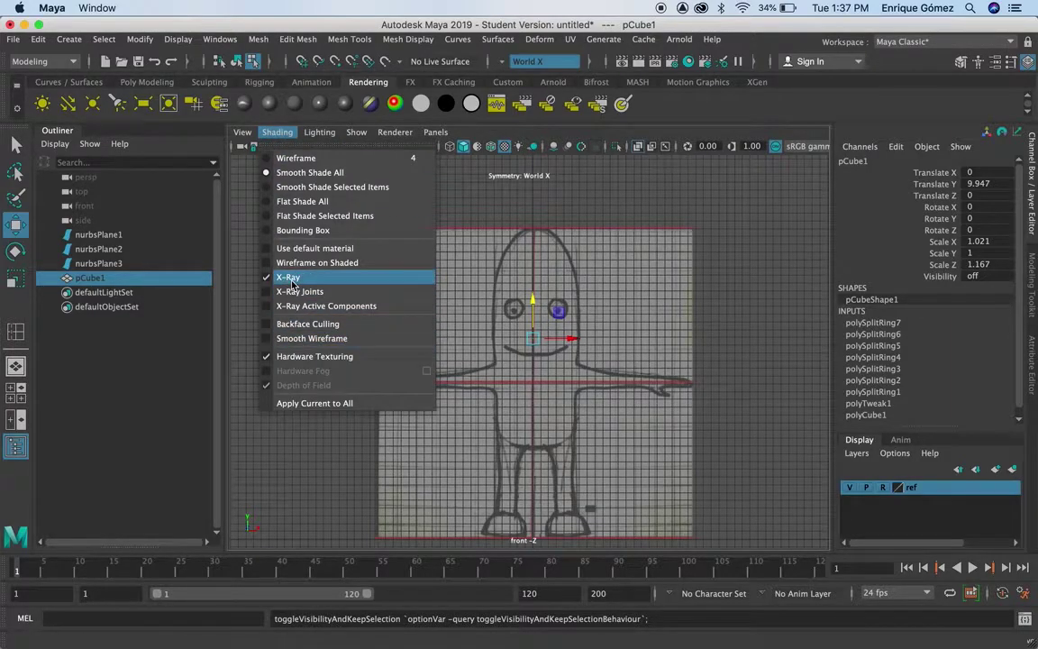
left_click(290, 277)
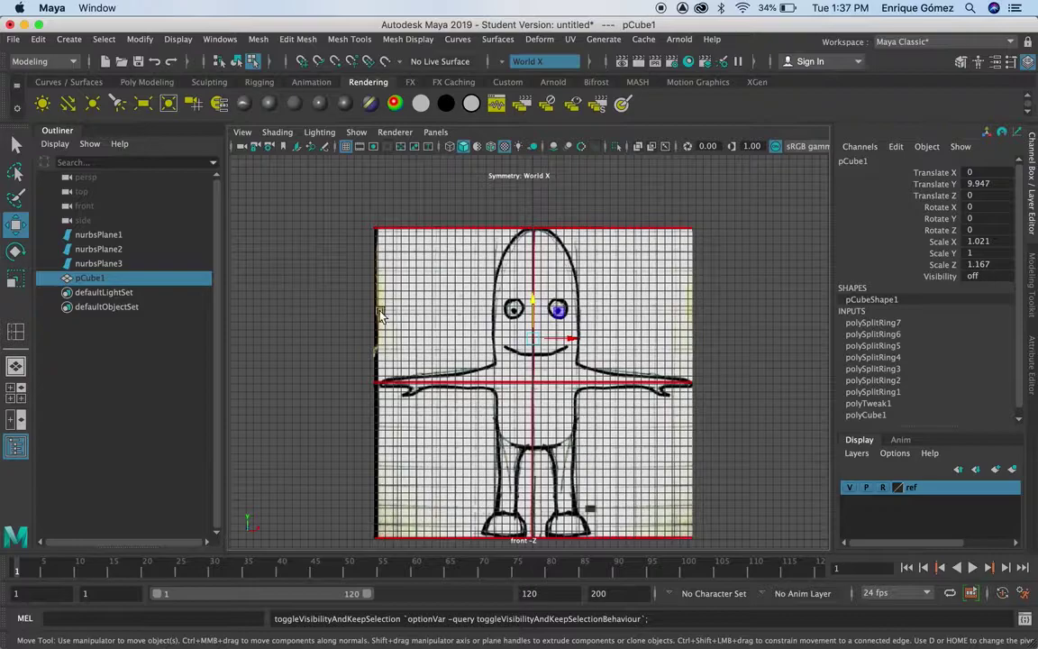
left_click(276, 136)
left_click(286, 276)
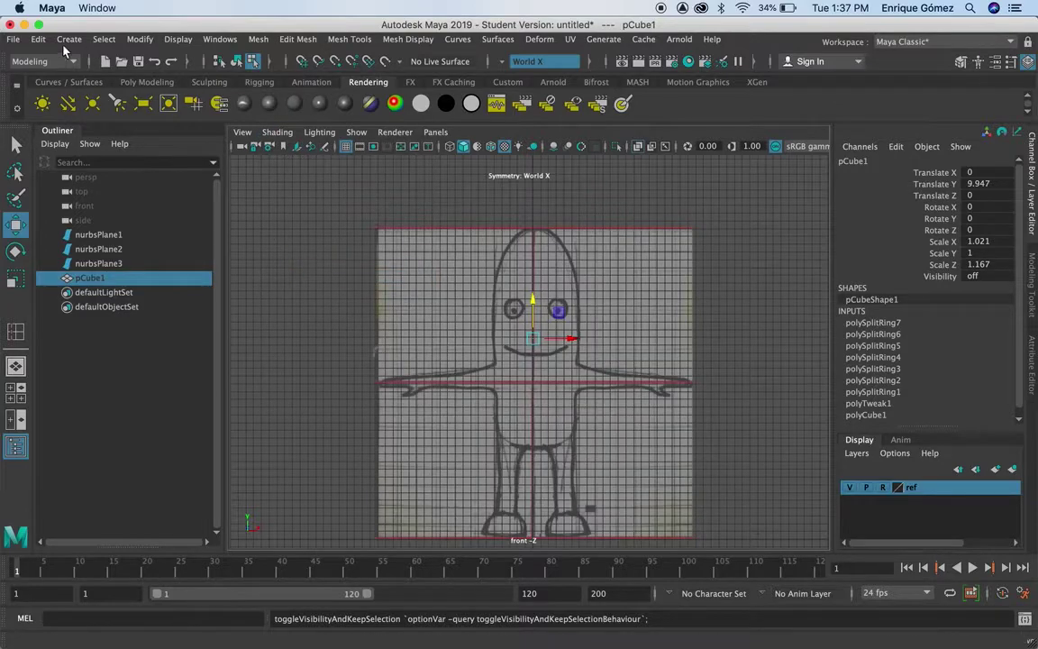
left_click(70, 40)
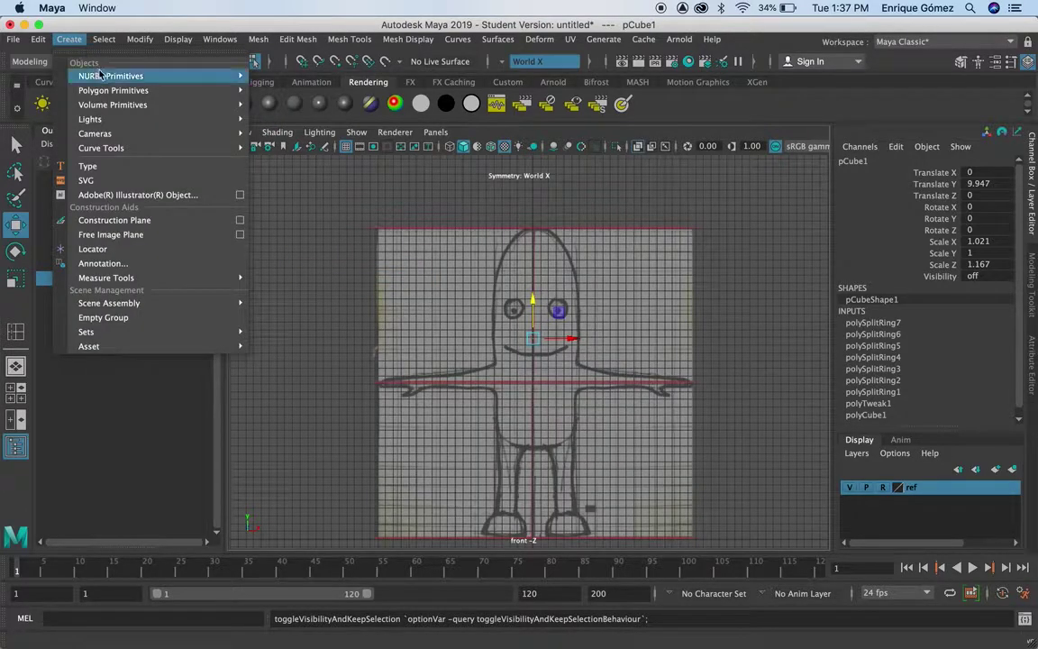
mouse_move(113, 91)
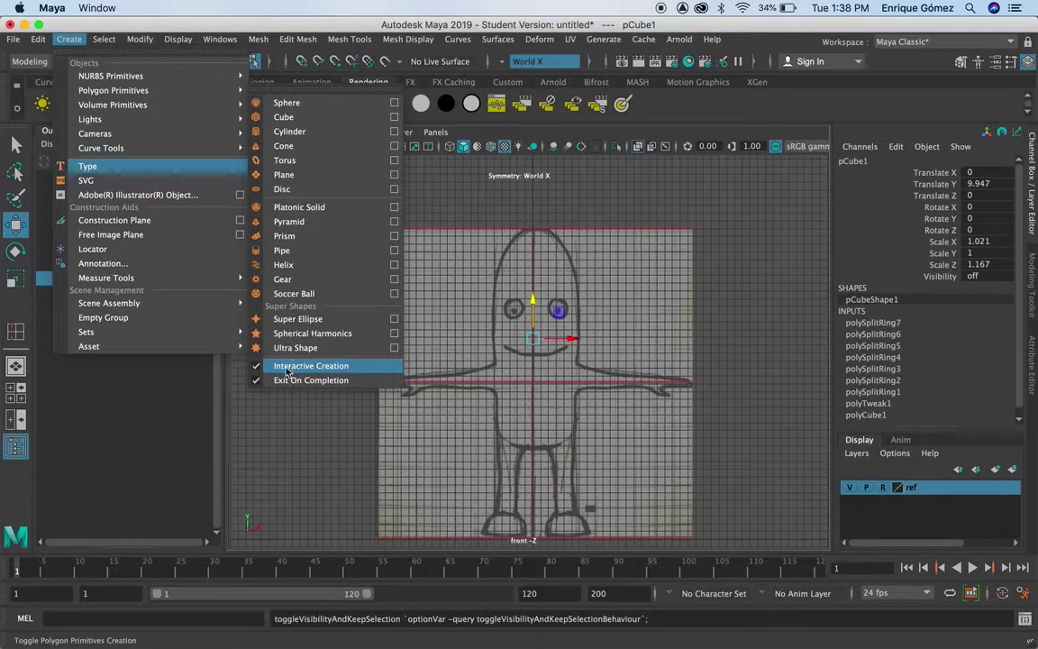
- Draw a new cube, pCube2, sized 4.218 × 4.535 × 10.653 over the front and side body sketches
left_click(309, 118)
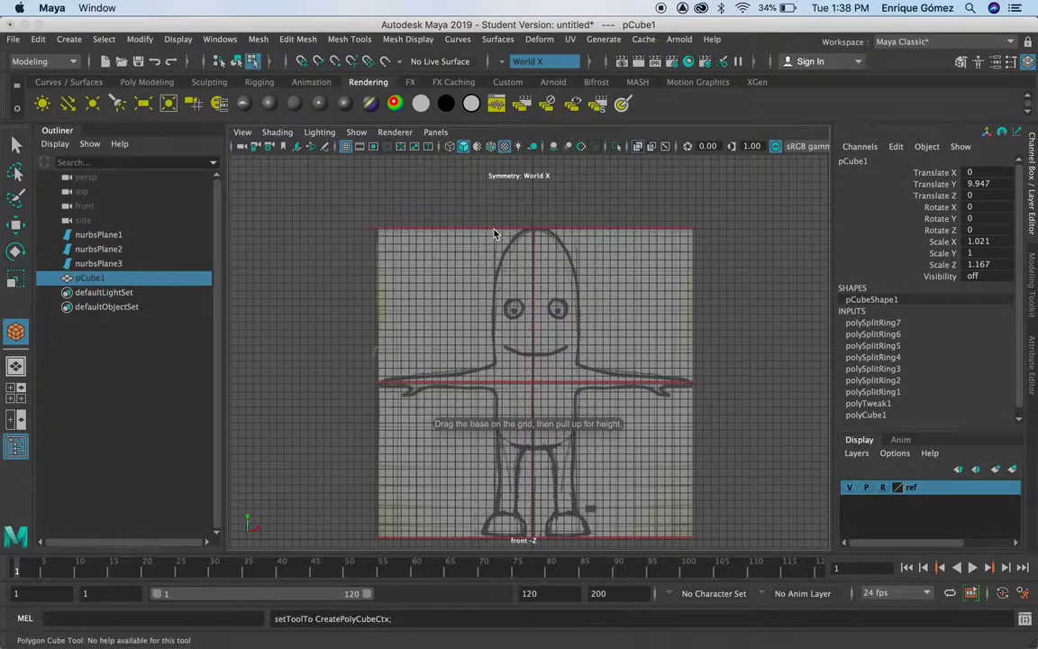
left_click_drag(493, 233, 579, 448)
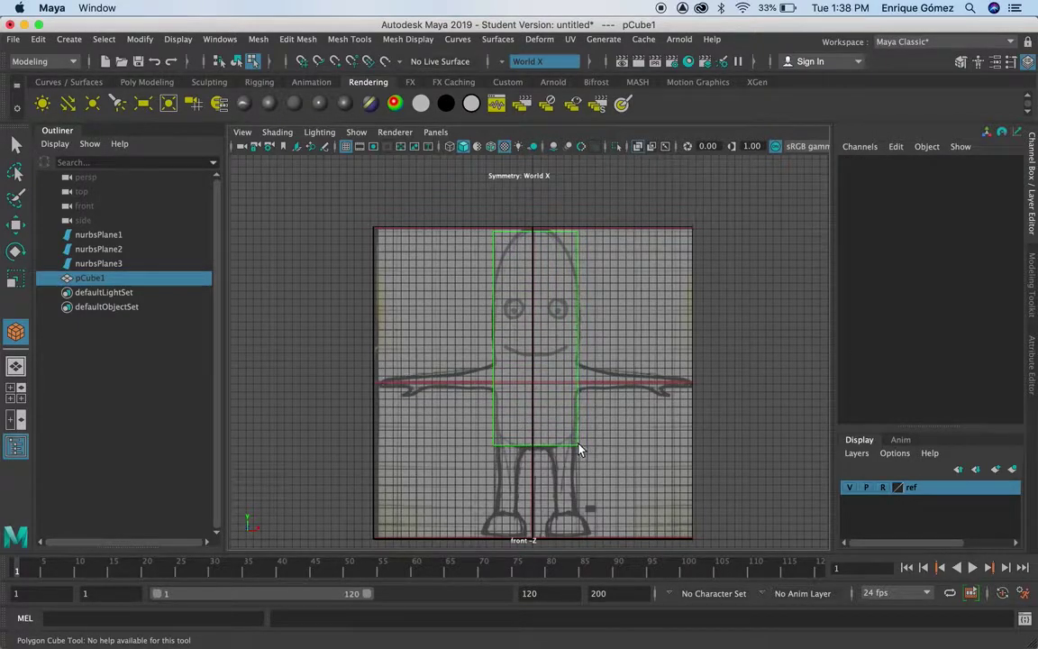
left_click_drag(579, 448, 580, 448)
left_click_drag(579, 448, 581, 448)
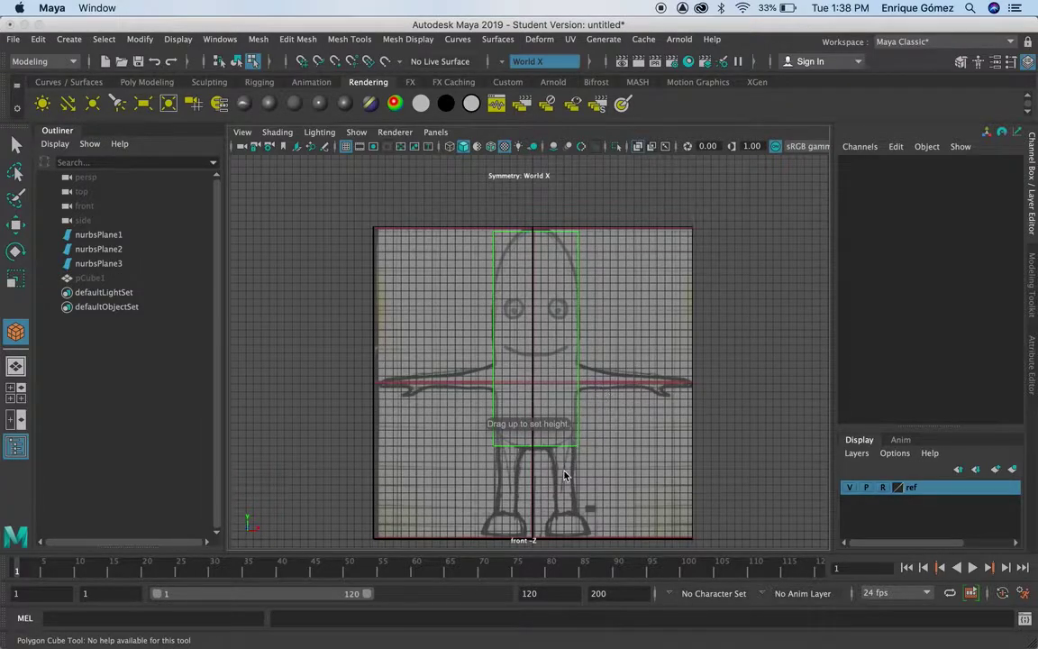
key("space")
key("space")
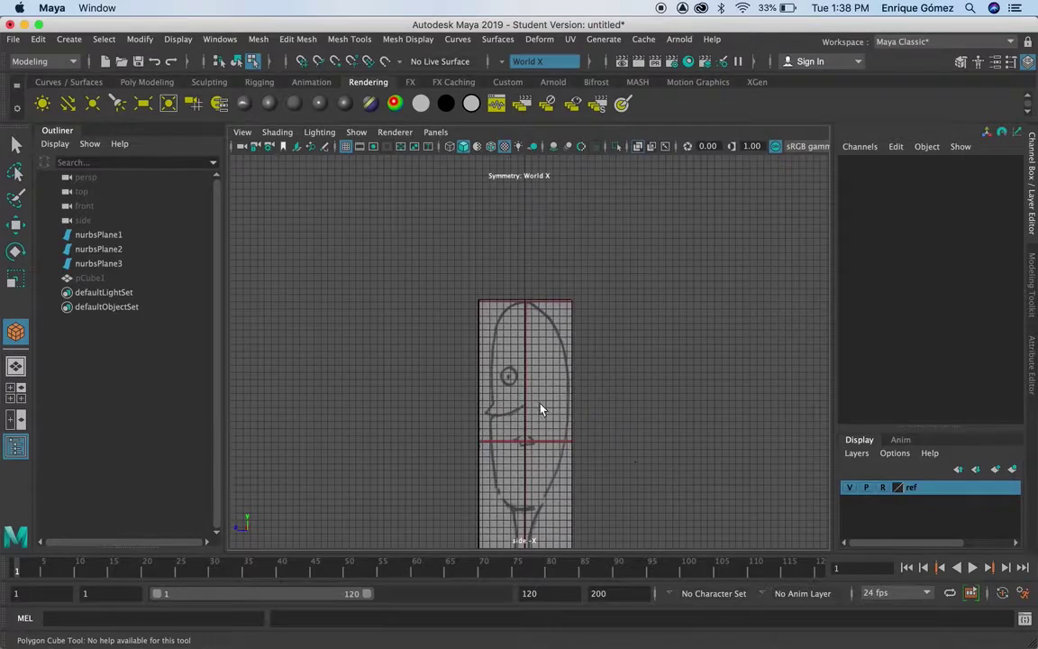
left_click_drag(521, 393, 445, 410)
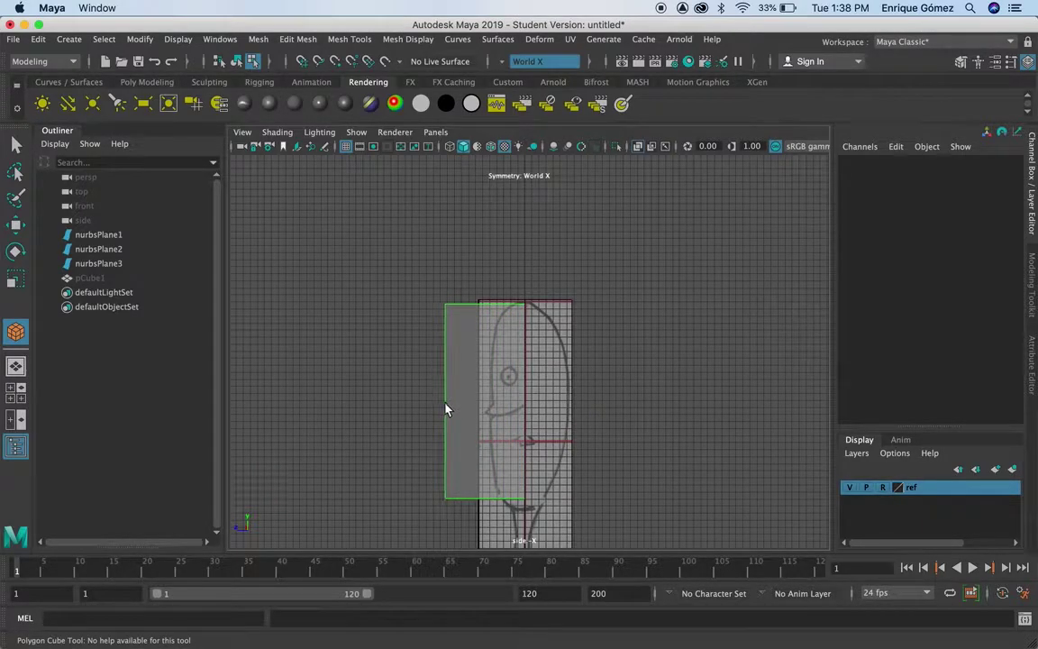
left_click_drag(445, 410, 493, 408)
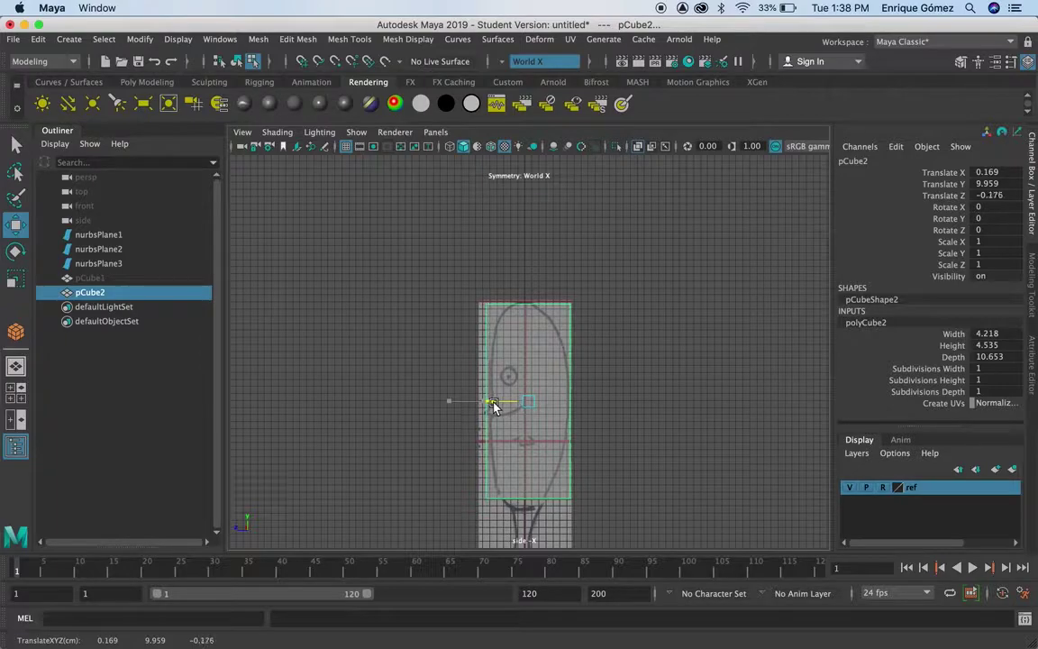
left_click_drag(493, 407, 493, 407)
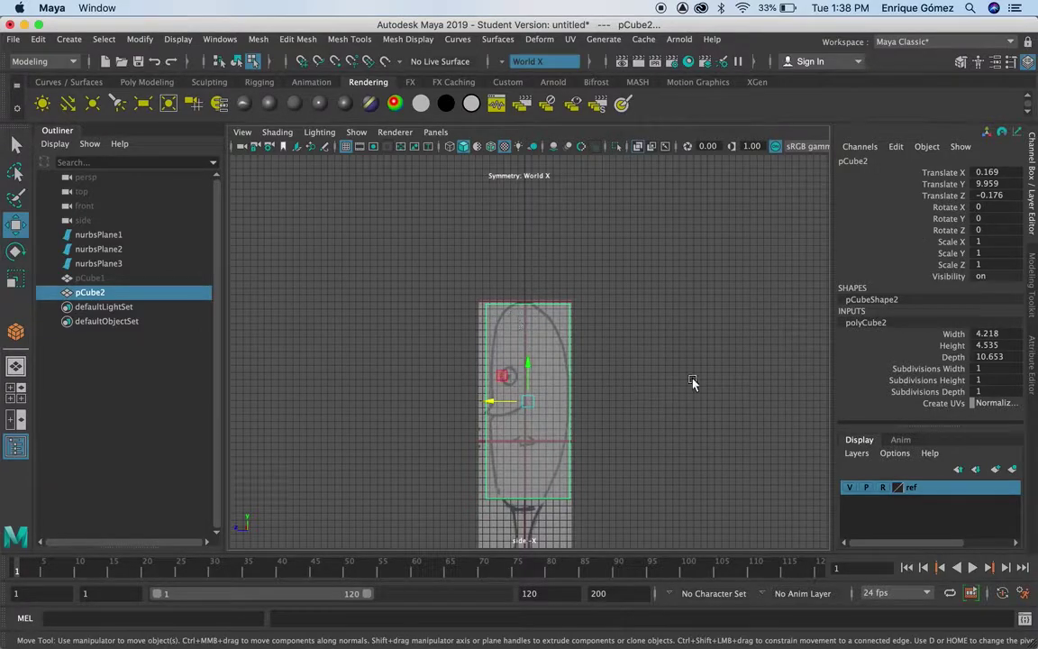
key("less")
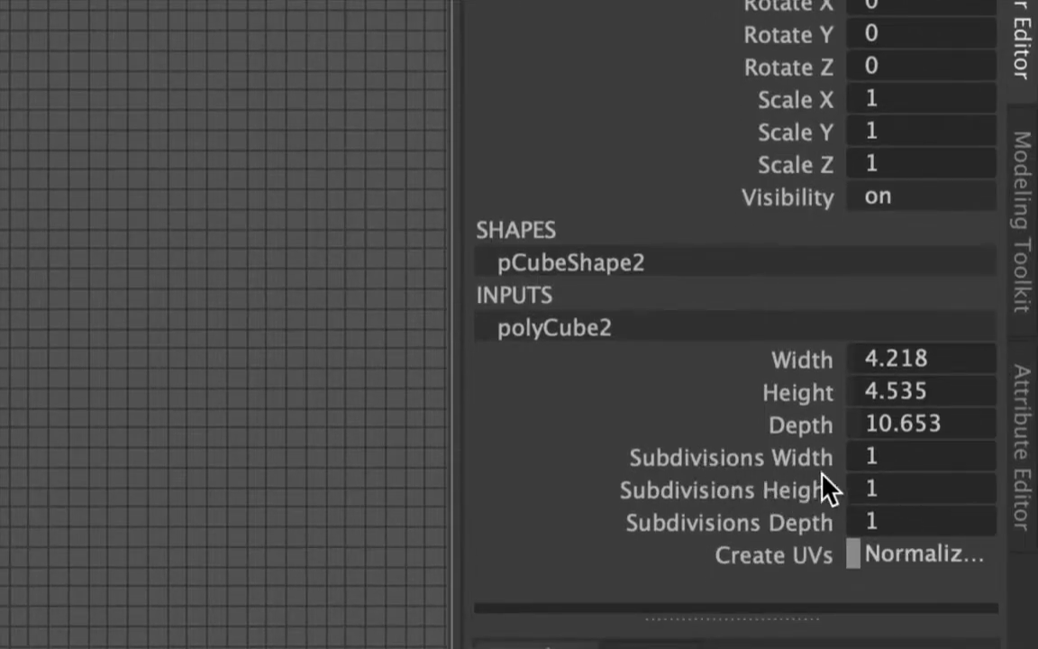
- Give pCube2 2 width subdivisions and 2 height subdivisions
double_click(870, 457)
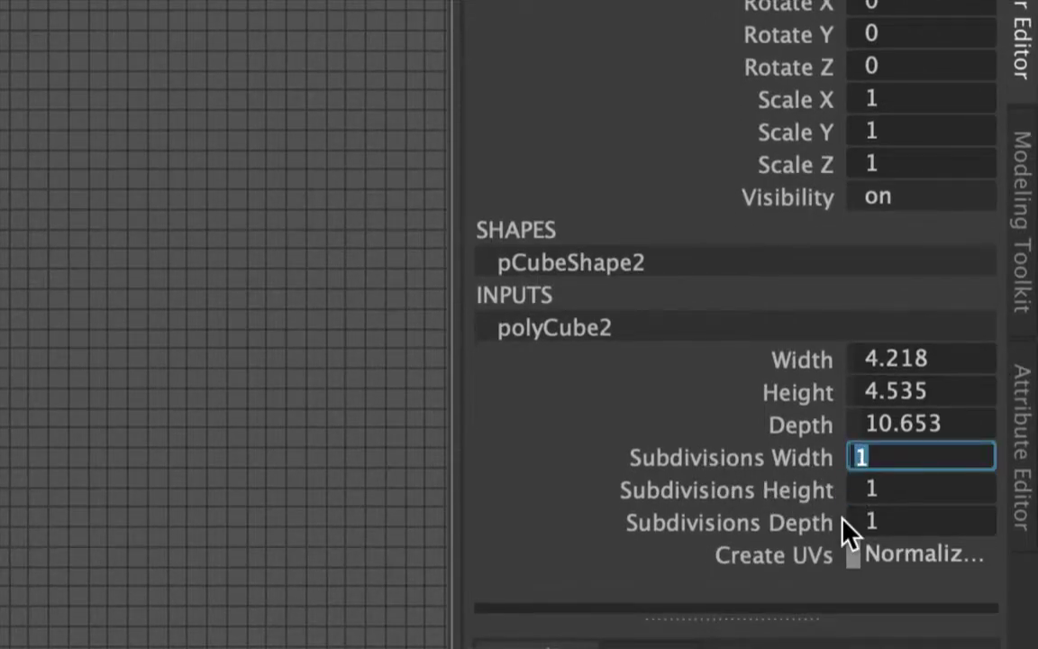
type("2")
double_click(872, 491)
type("2")
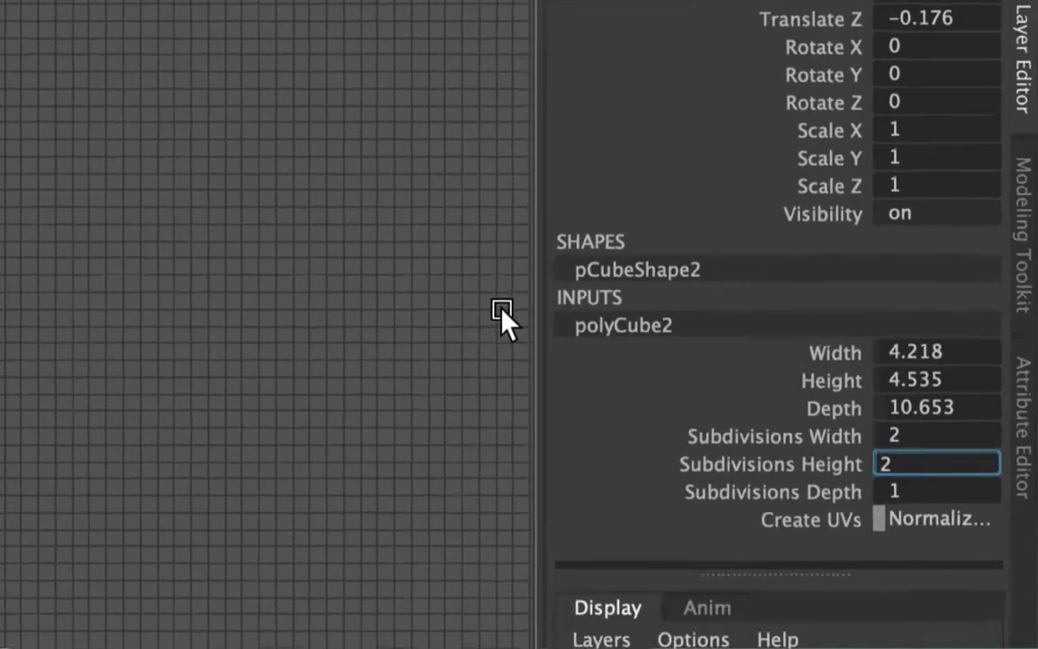
key("Return")
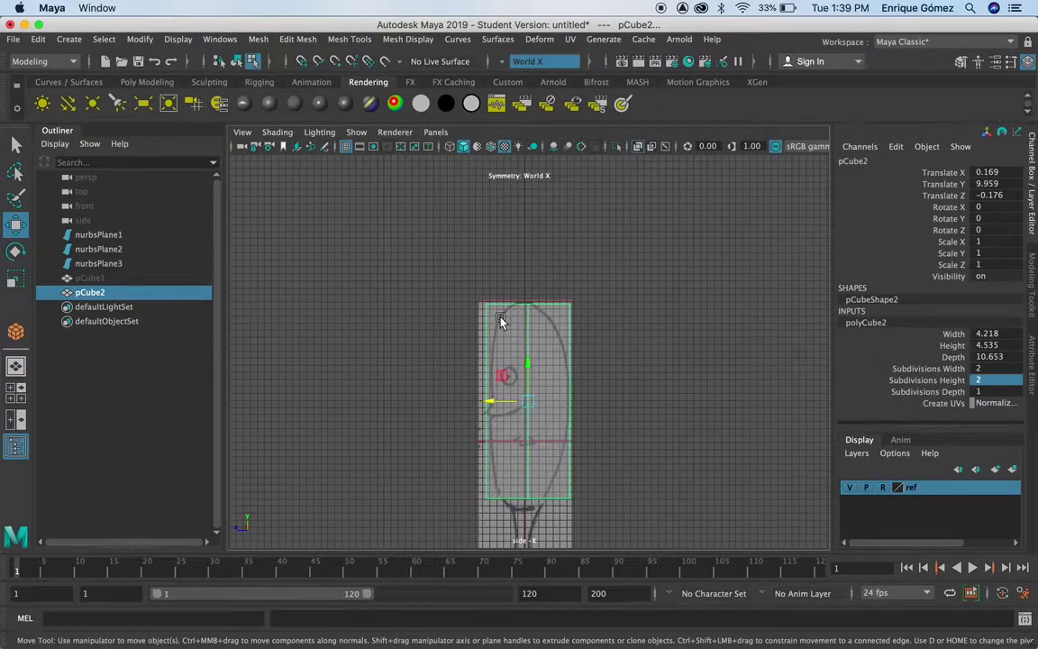
- Raise the cube's top vertex row to the top of the side sketch's head
scroll(500, 319, "up", 3)
scroll(507, 312, "up", 3)
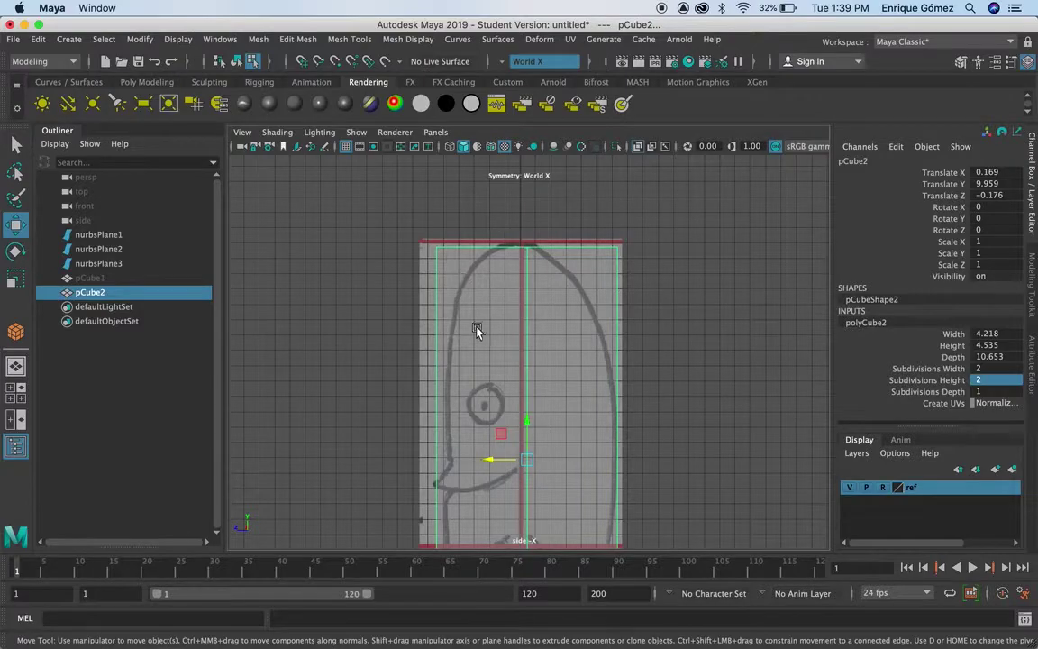
right_click_drag(475, 275, 411, 228)
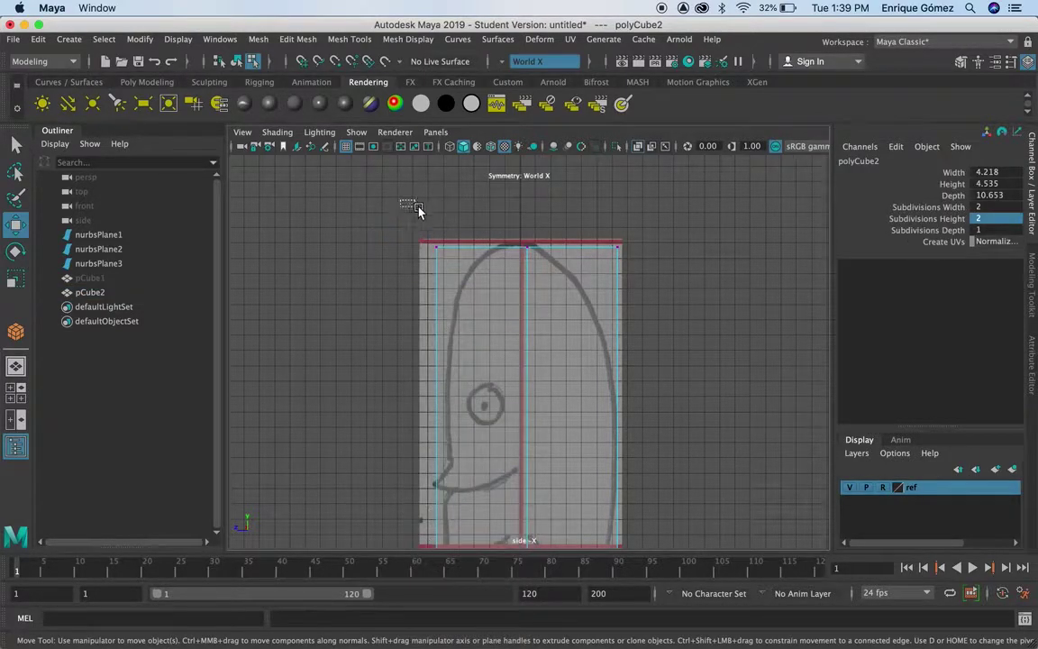
left_click_drag(417, 209, 648, 289)
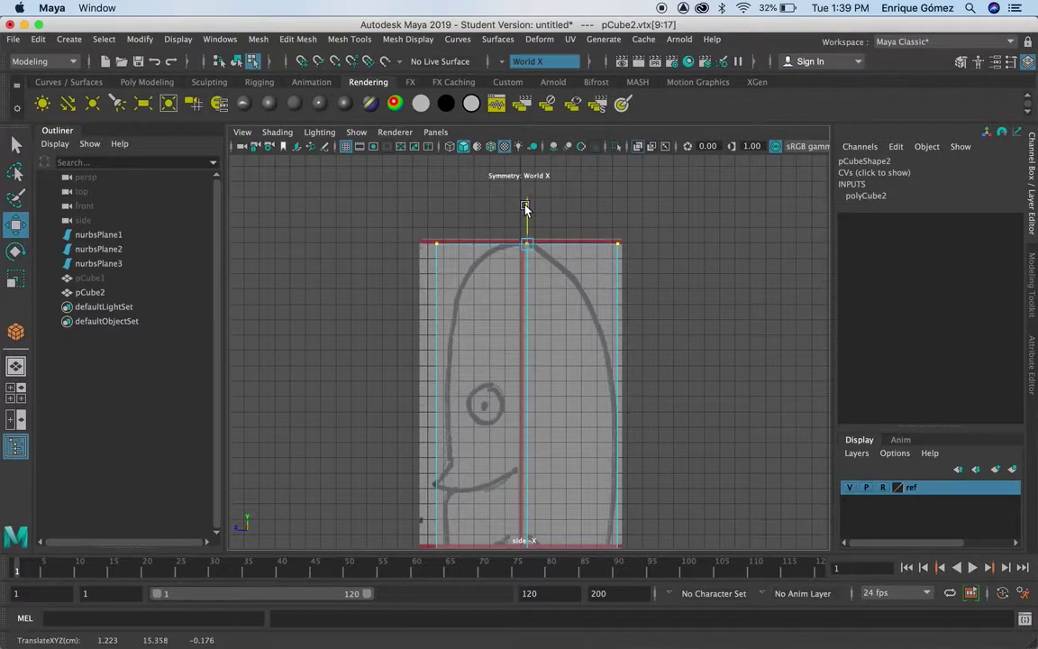
left_click_drag(525, 209, 526, 203)
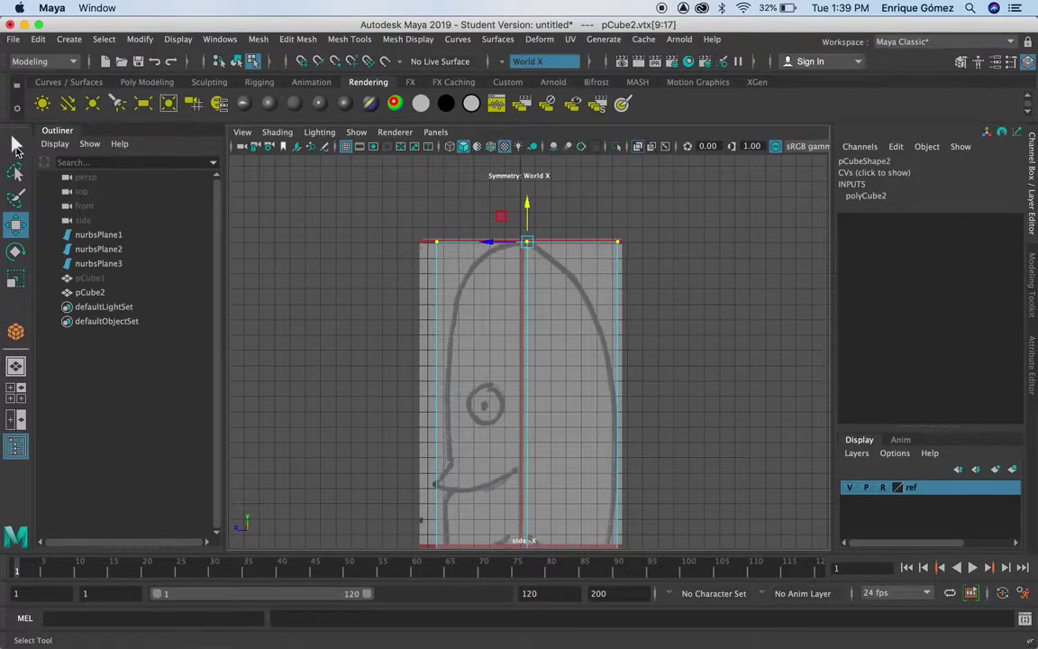
- Maximize the front reference view and zoom in on the head and arms
key("q")
key("space")
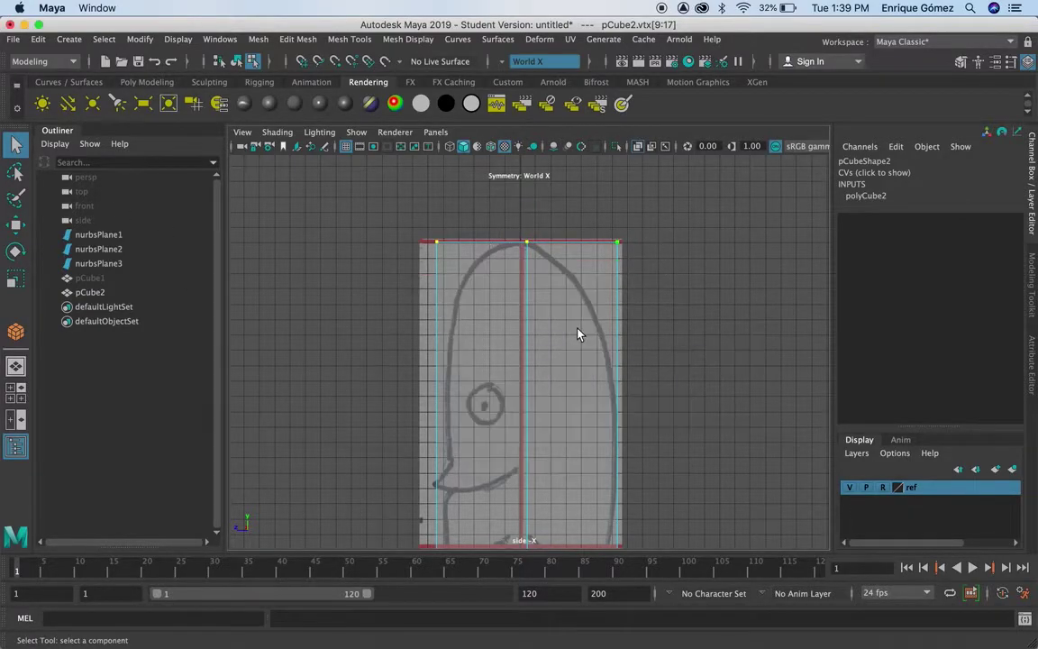
key("space")
right_click_drag(441, 365, 567, 324, "alt")
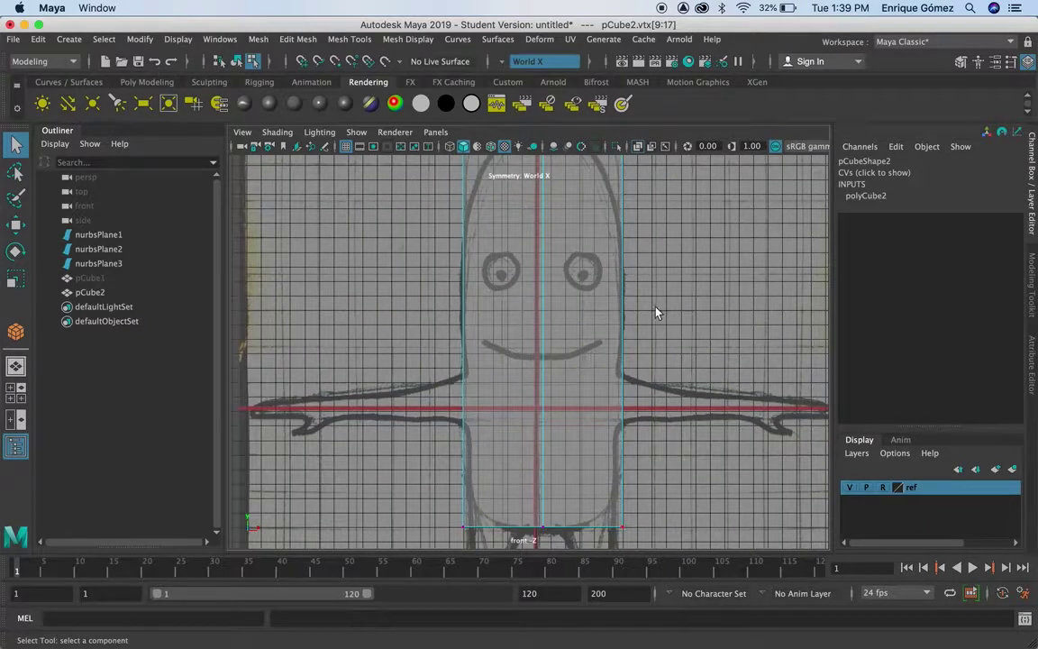
- Set pCube2's Translate X and Translate Z to 0 in the Channel Box
left_click(96, 296)
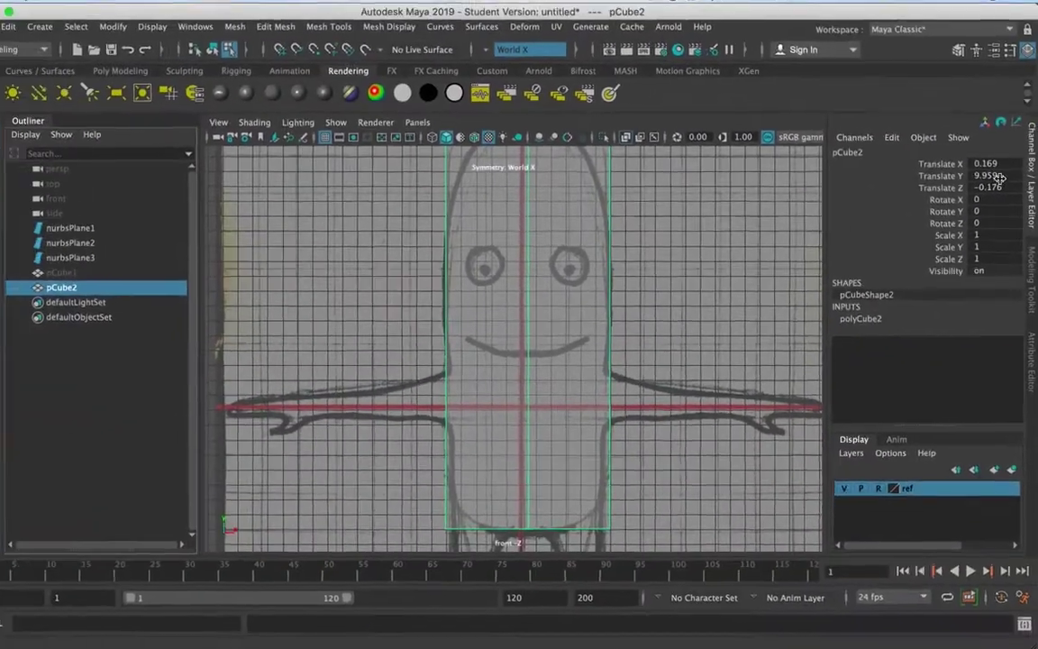
left_click(991, 172)
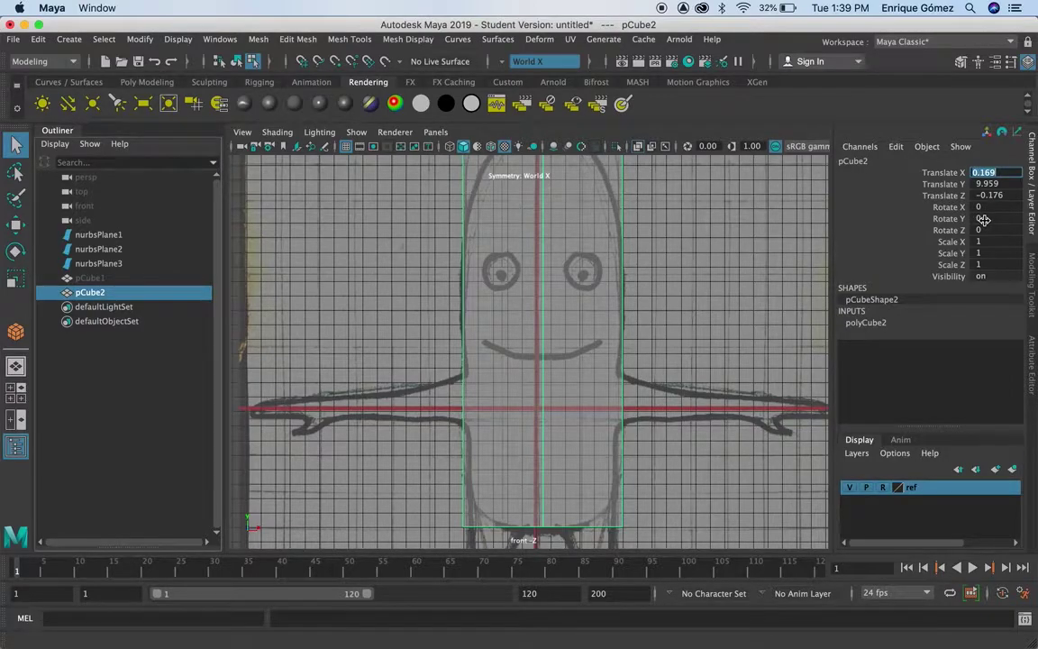
type("0")
key("Return")
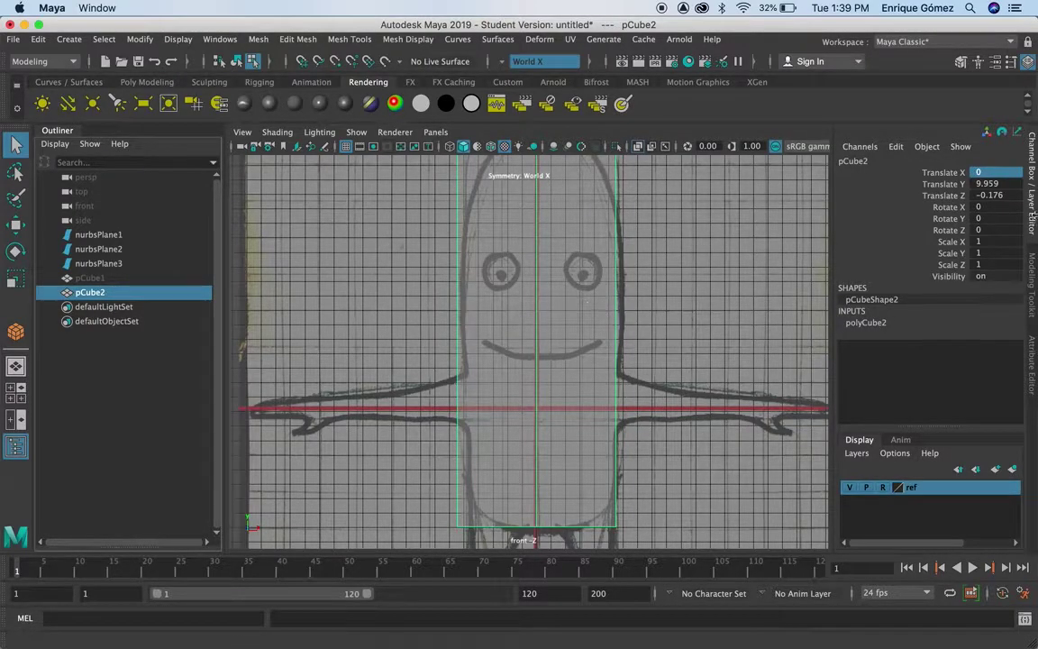
left_click(991, 196)
type("0")
key("Return")
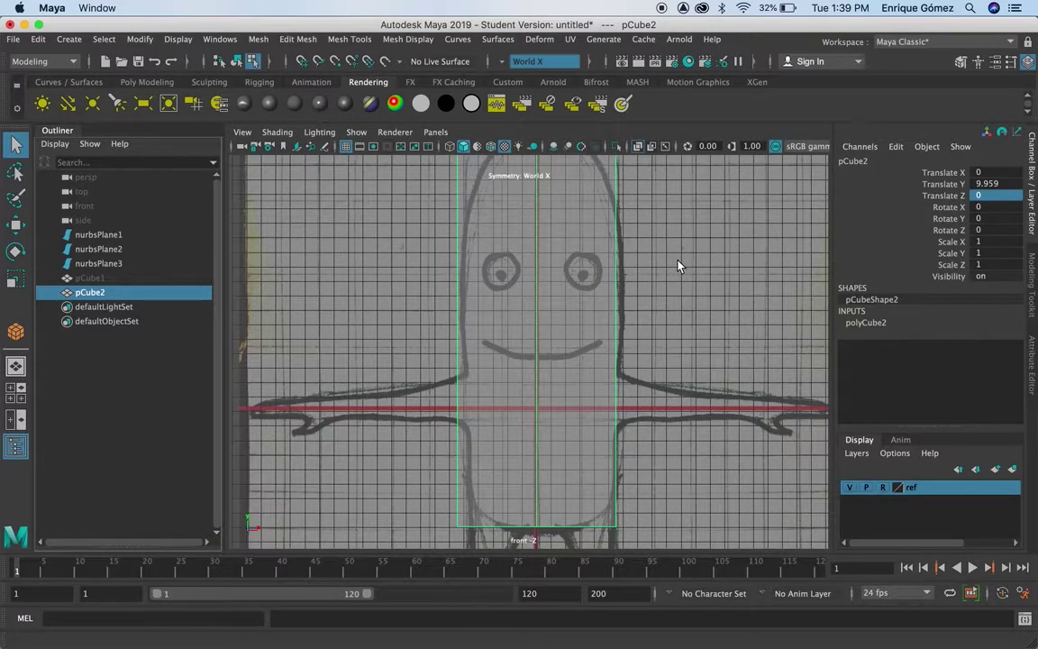
key("space")
key("space")
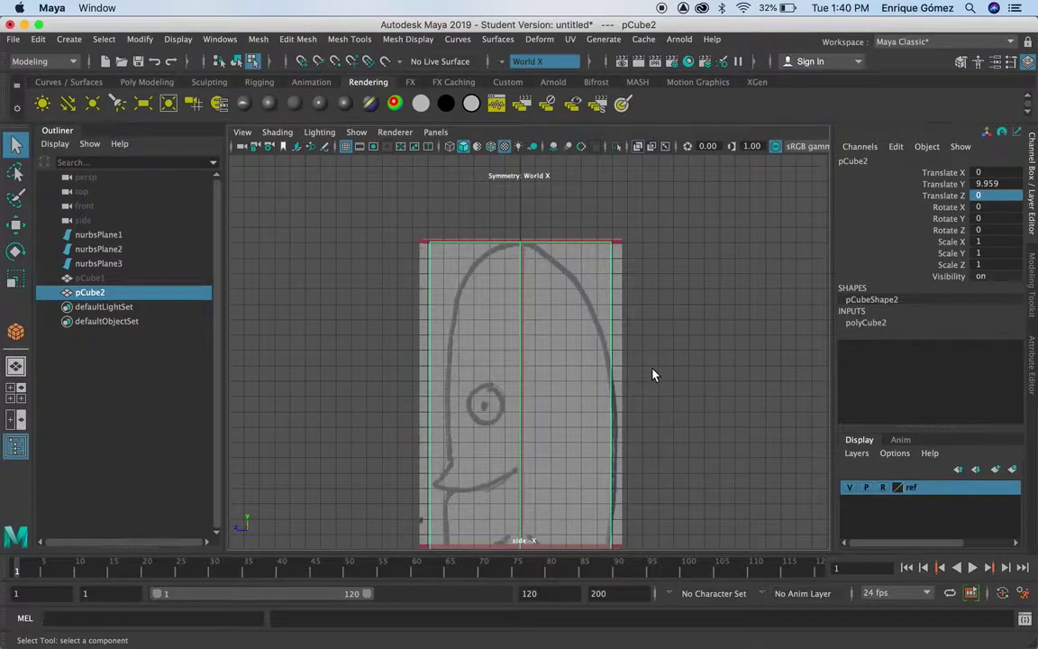
- Maximize the top view and zoom to frame the cube over the top sketch
key("space")
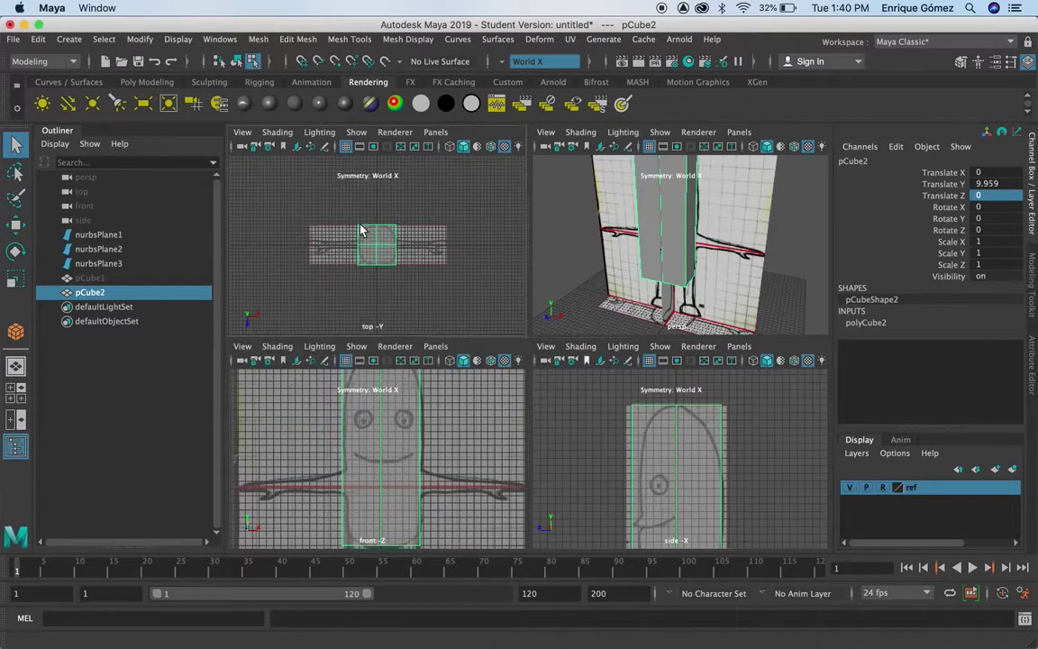
key("space")
key("space")
key("space")
scroll(500, 330, "up", 1)
scroll(500, 330, "up", 3)
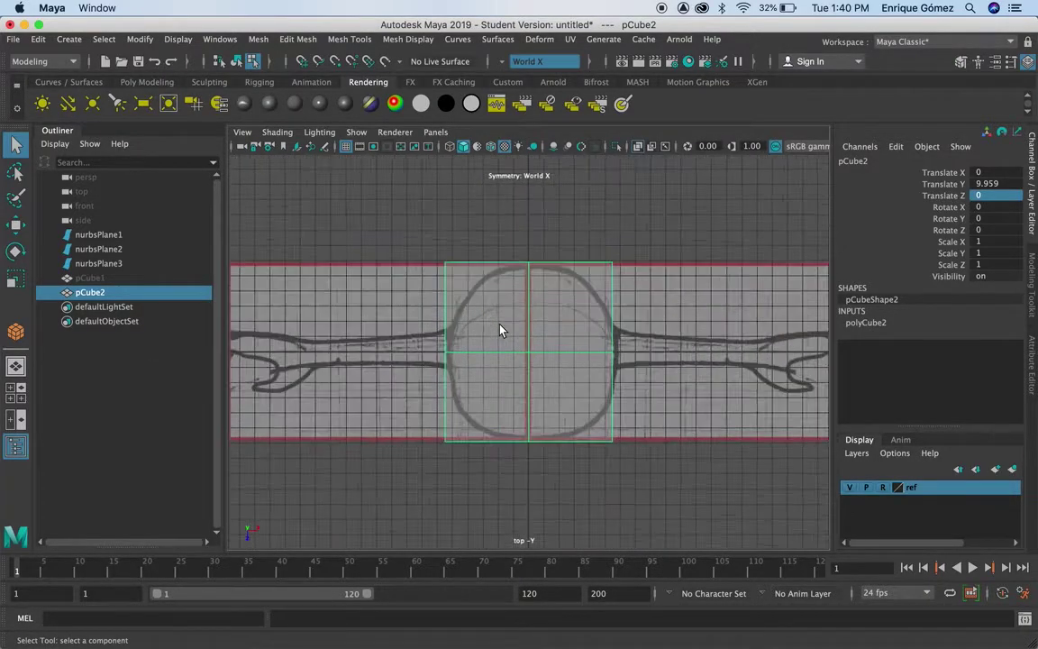
scroll(502, 339, "down", 3)
scroll(502, 338, "up", 2)
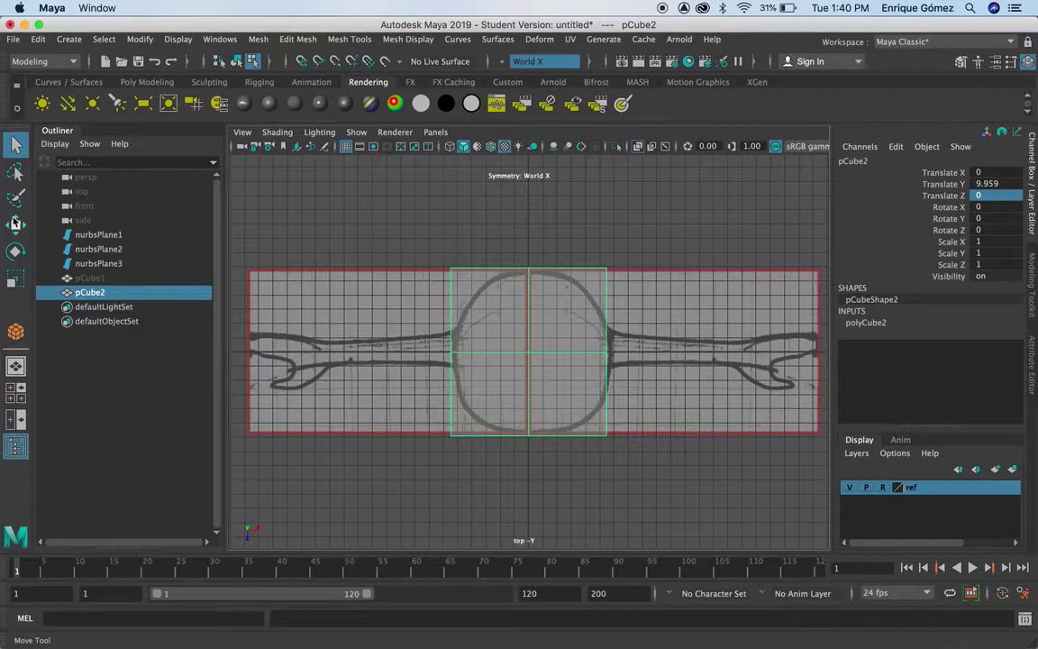
- Confirm the Move tool's symmetry setting stays World X
double_click(15, 223)
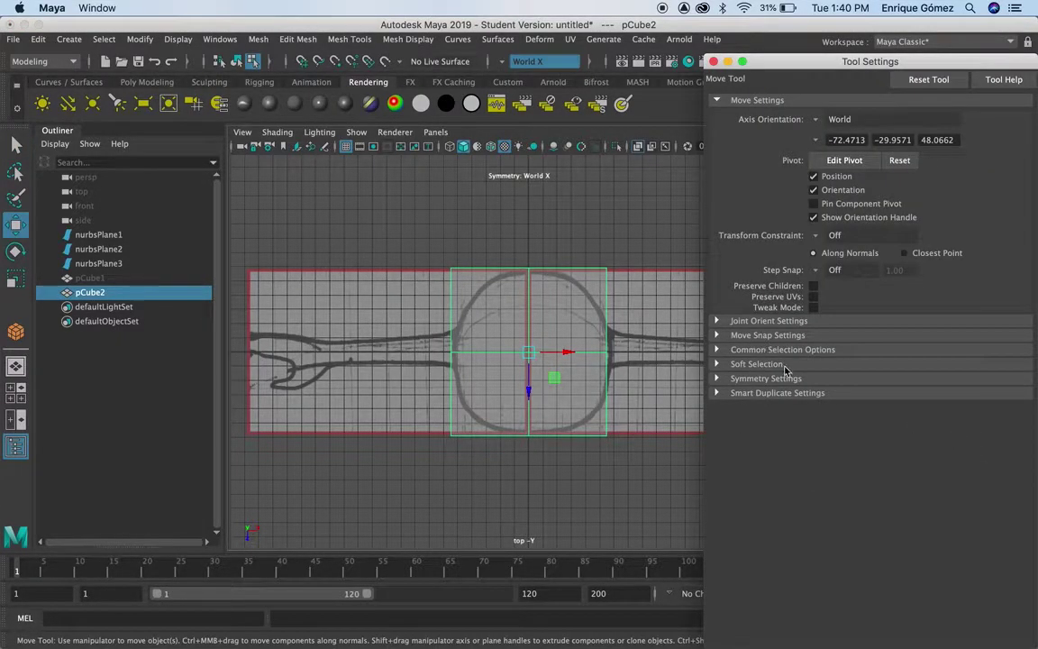
left_click(768, 382)
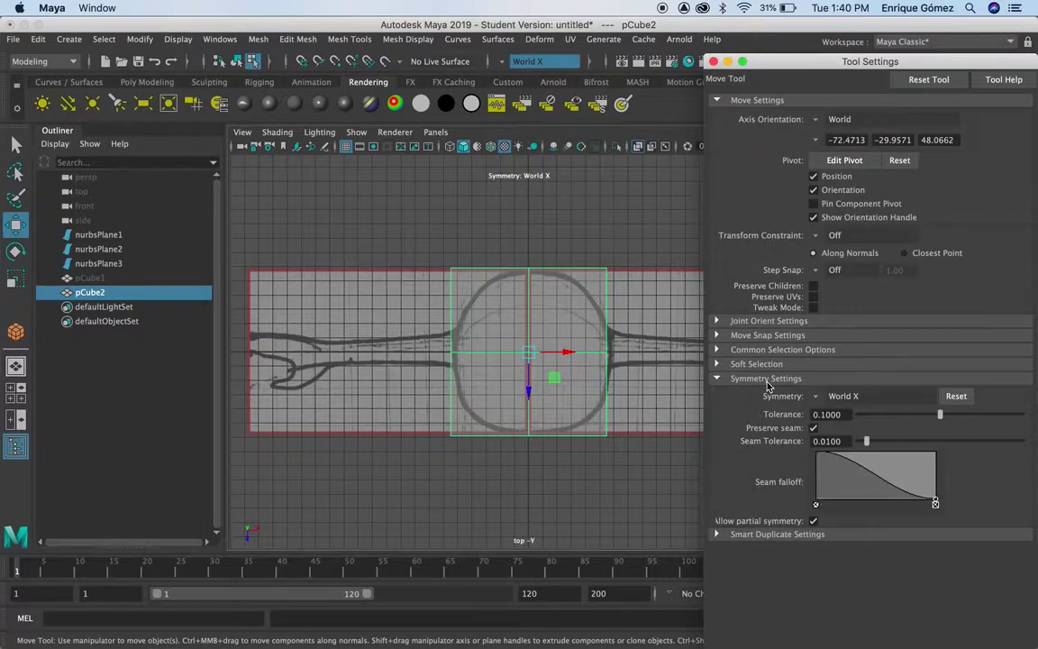
left_click(818, 399)
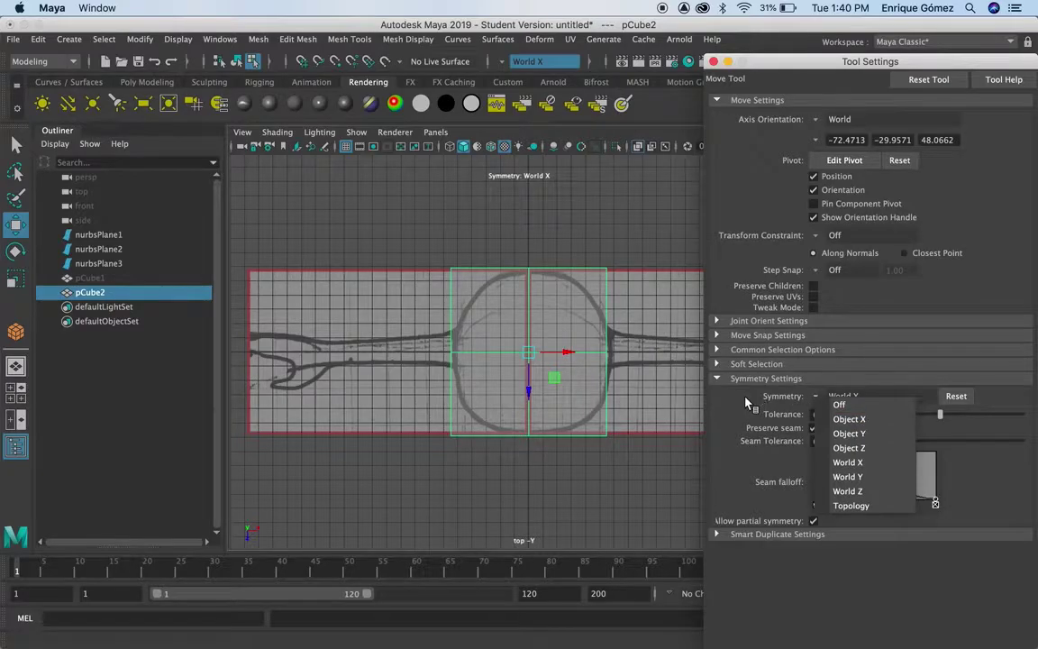
left_click(847, 462)
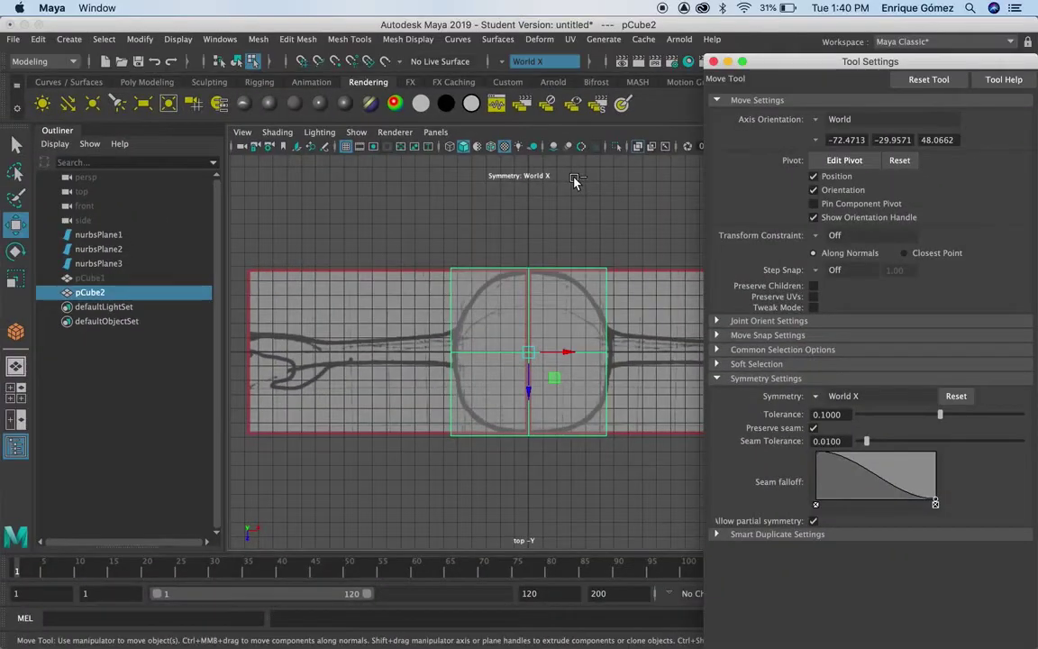
left_click(714, 62)
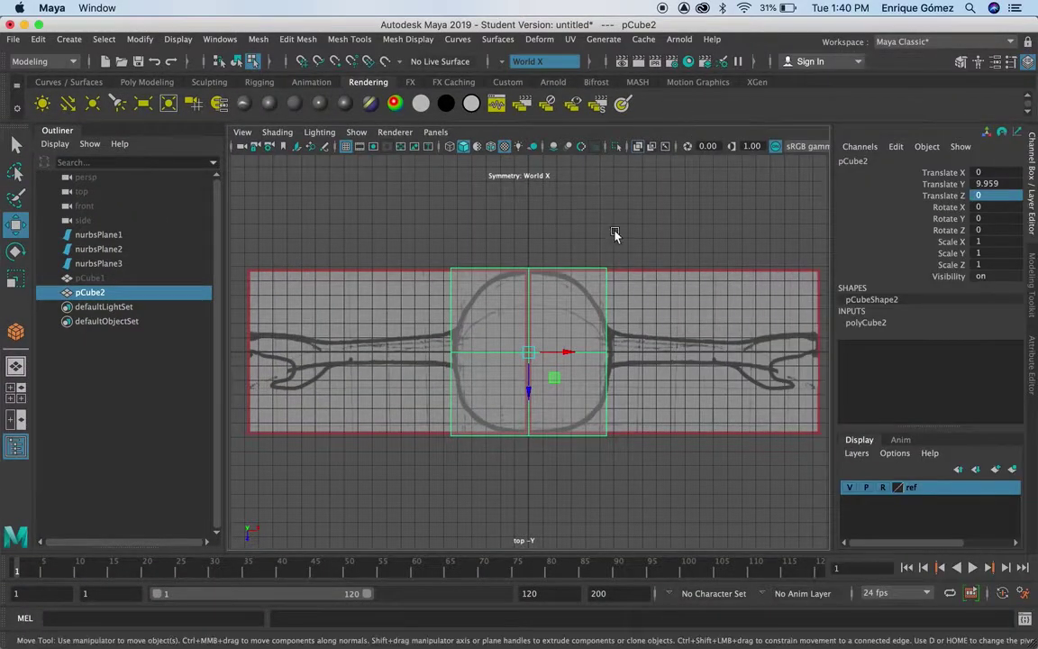
- Pull pCube2's corner and middle side vertices inward to follow the rounded top-sketch outline
right_click_drag(587, 304, 542, 239)
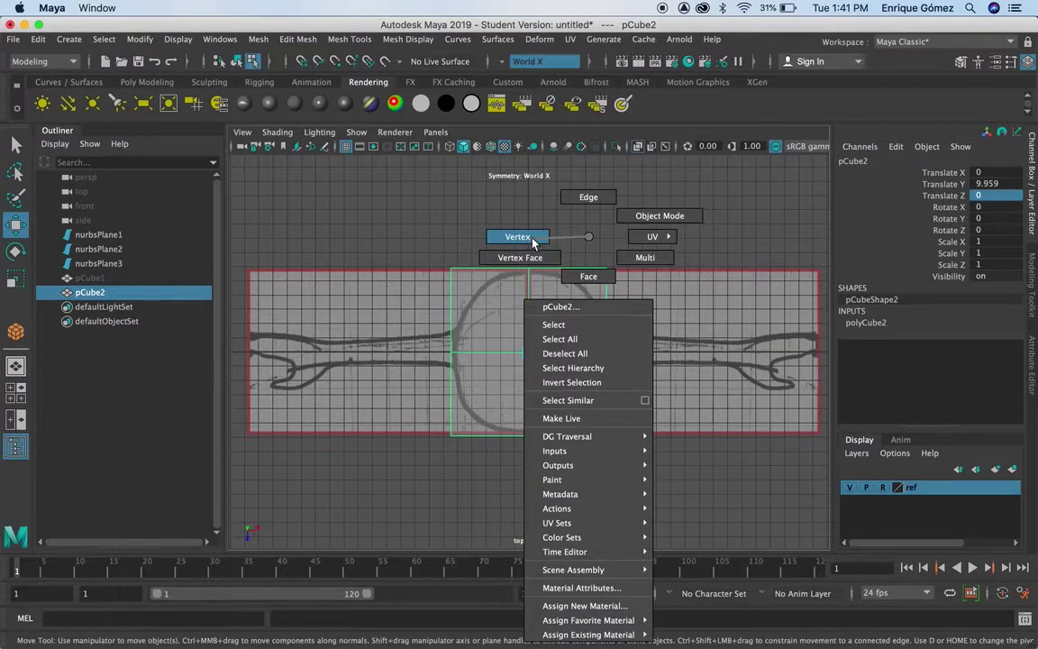
right_click_drag(542, 240, 513, 236)
mouse_move(582, 252)
left_mouse_down()
mouse_move(625, 294)
mouse_move(607, 270)
mouse_move(584, 316)
left_mouse_up()
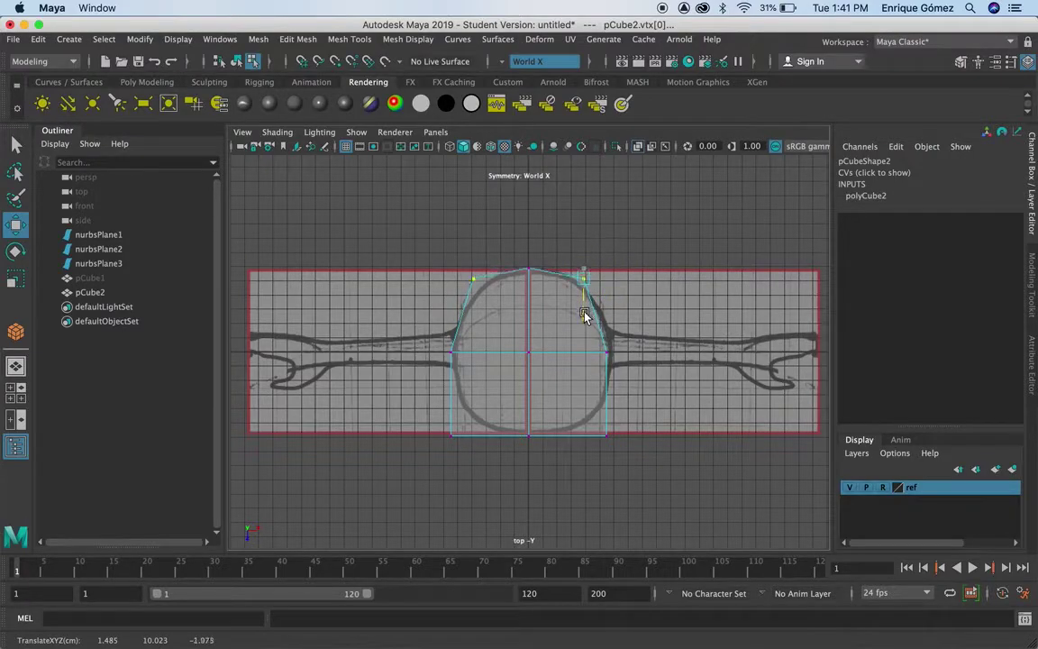
left_click_drag(635, 482, 590, 420)
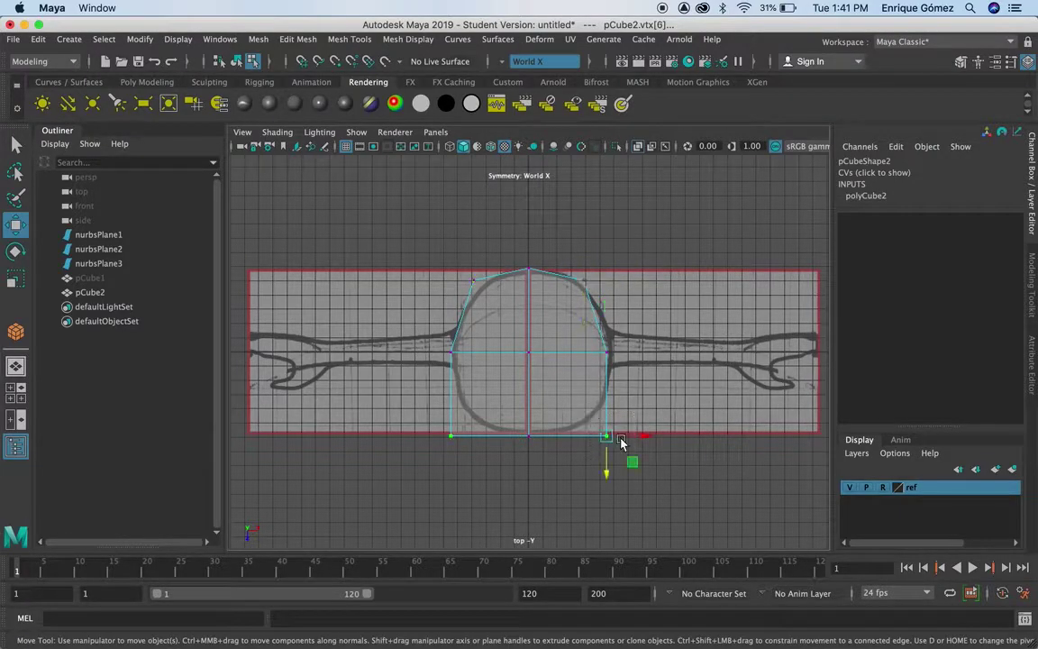
left_click_drag(652, 442, 633, 425)
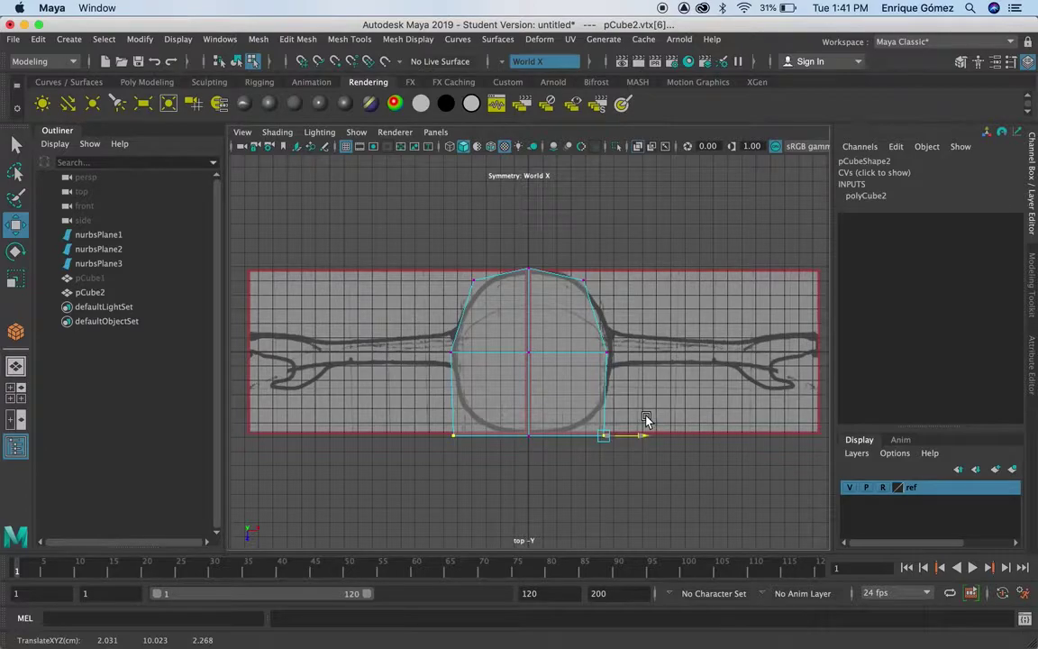
left_click_drag(591, 470, 591, 457)
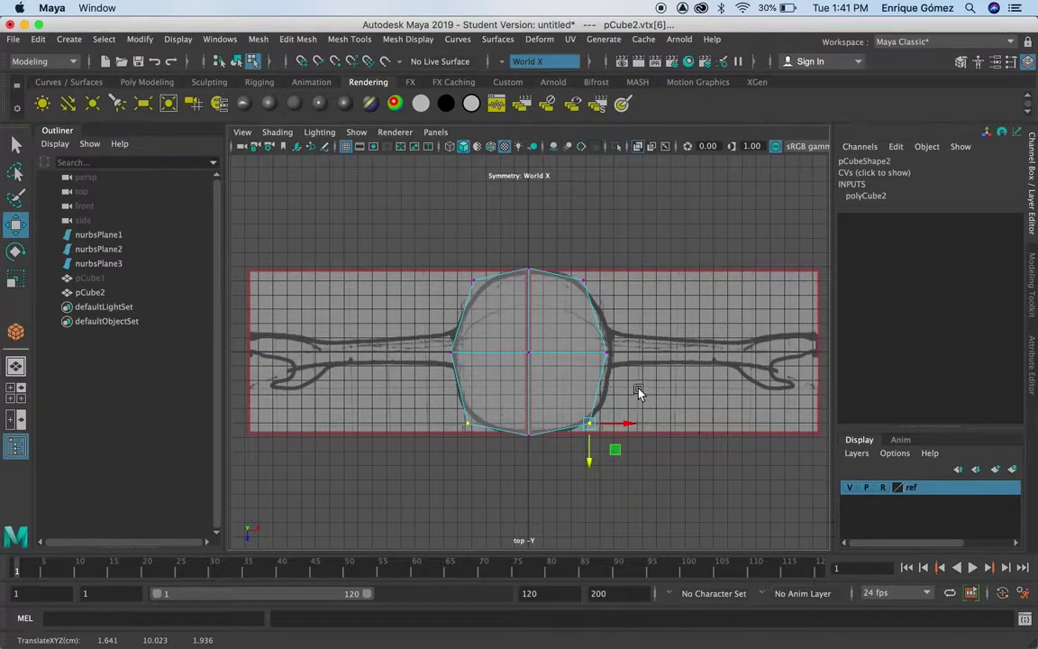
left_click(607, 352)
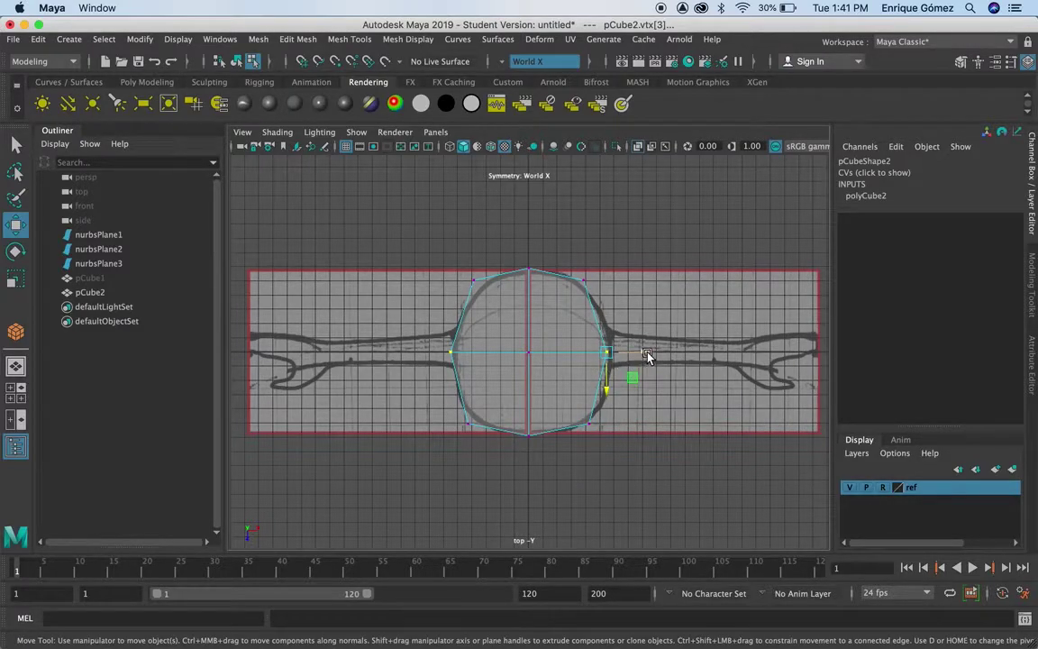
left_click_drag(647, 354, 649, 355)
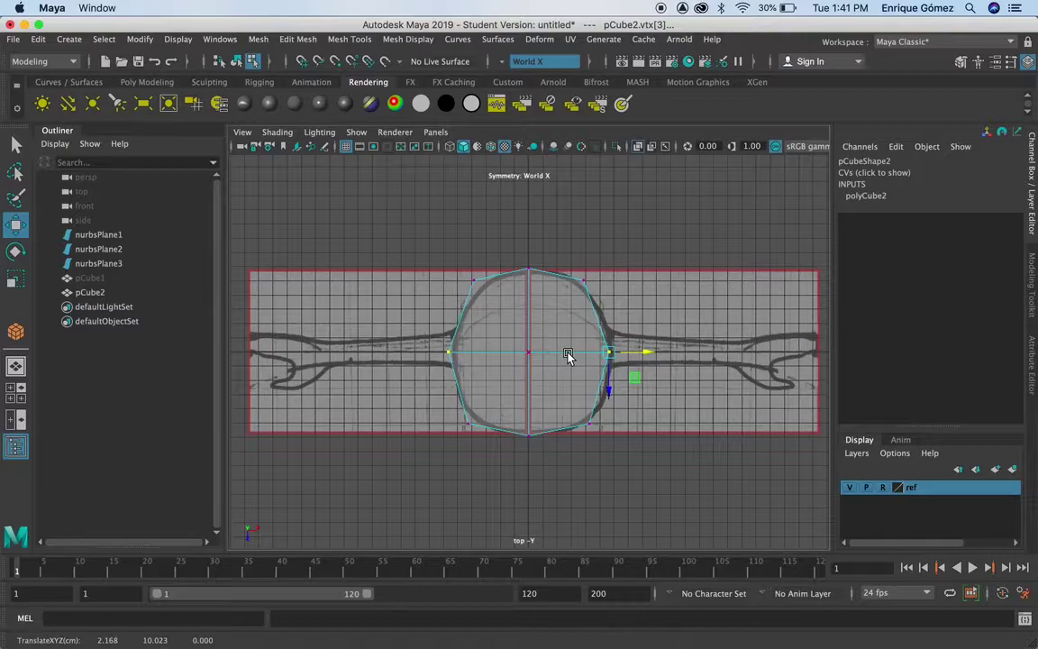
key("space")
key("space")
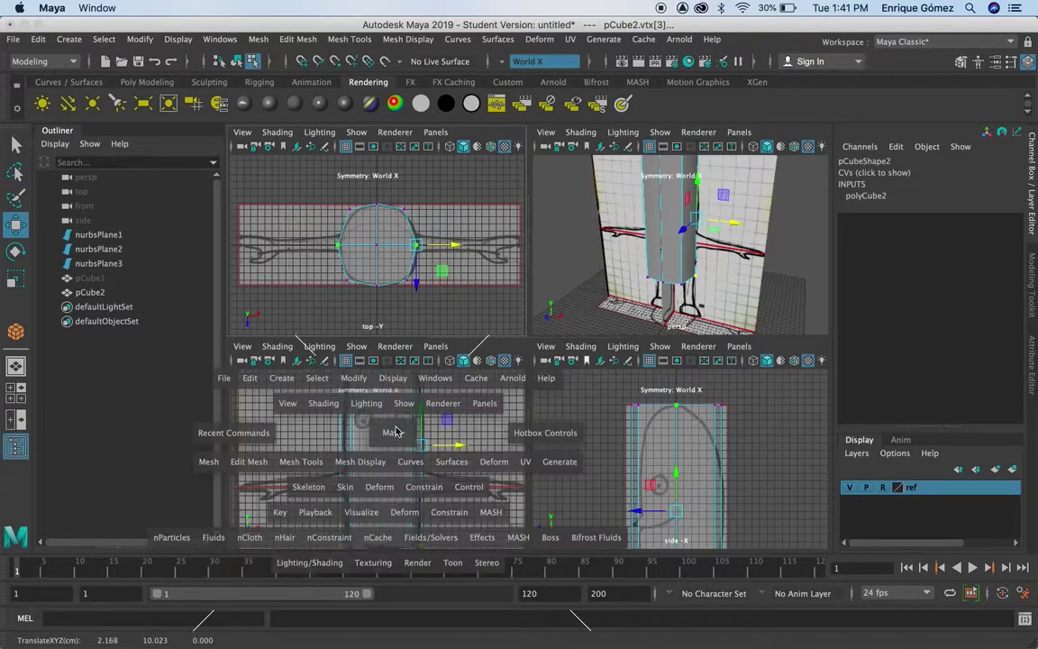
- Zoom out the front view and insert an edge loop across the upper head above the eyes
scroll(537, 302, "down", 1)
scroll(536, 302, "down", 1)
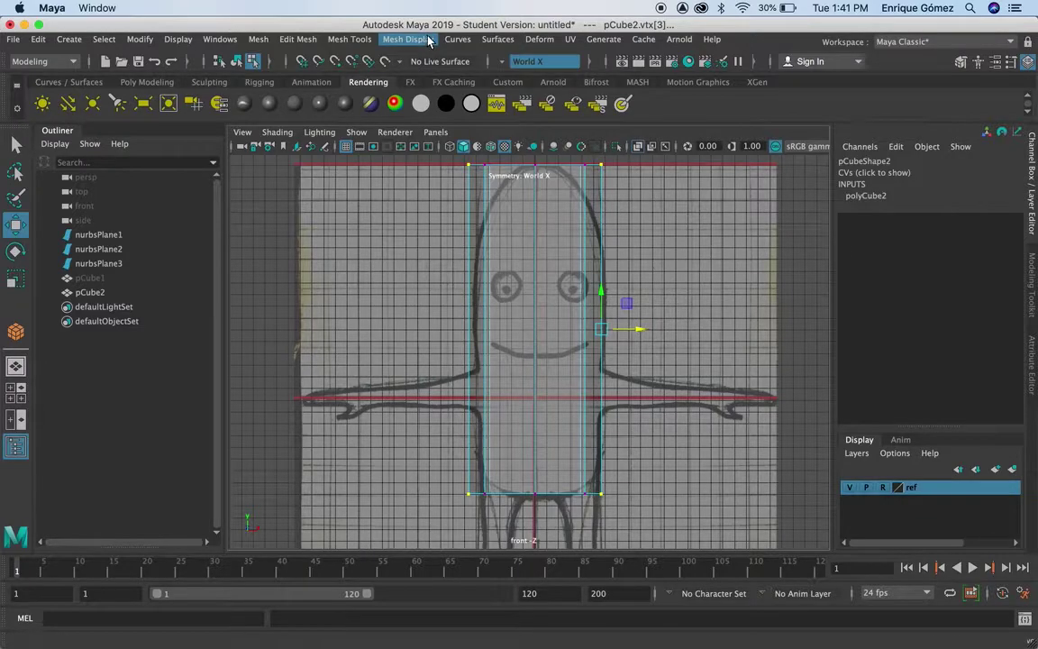
left_click(349, 40)
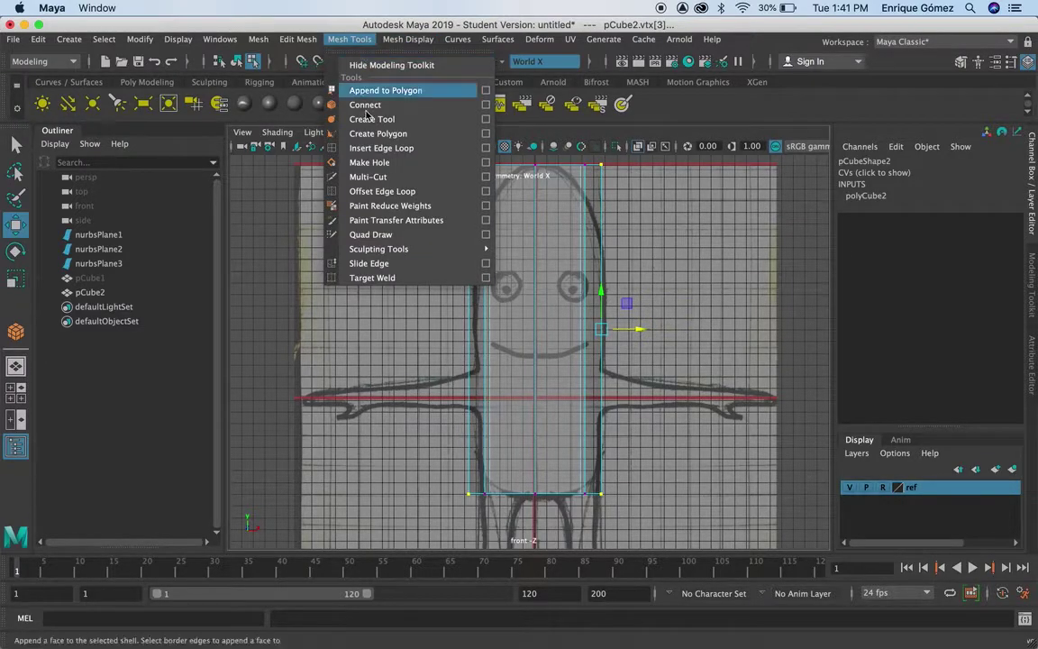
left_click(381, 148)
left_click_drag(535, 217, 534, 202)
left_click_drag(533, 266, 537, 249)
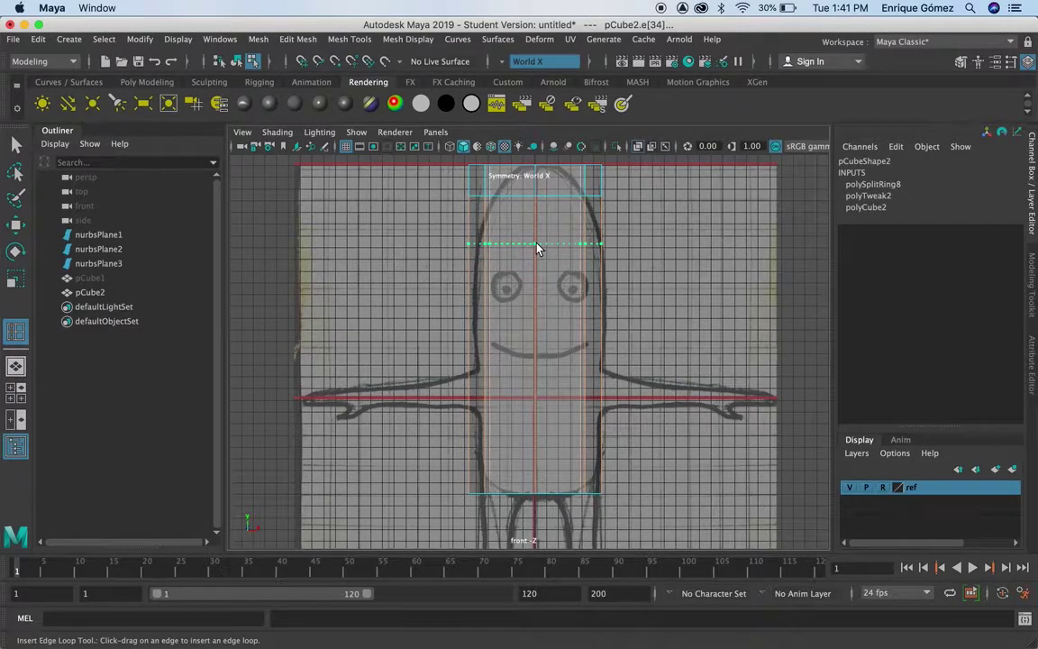
- Add edge loops near the head top, the body base, below the arms, and between mouth and arms
left_click_drag(537, 248, 538, 245)
left_click_drag(536, 447, 535, 426)
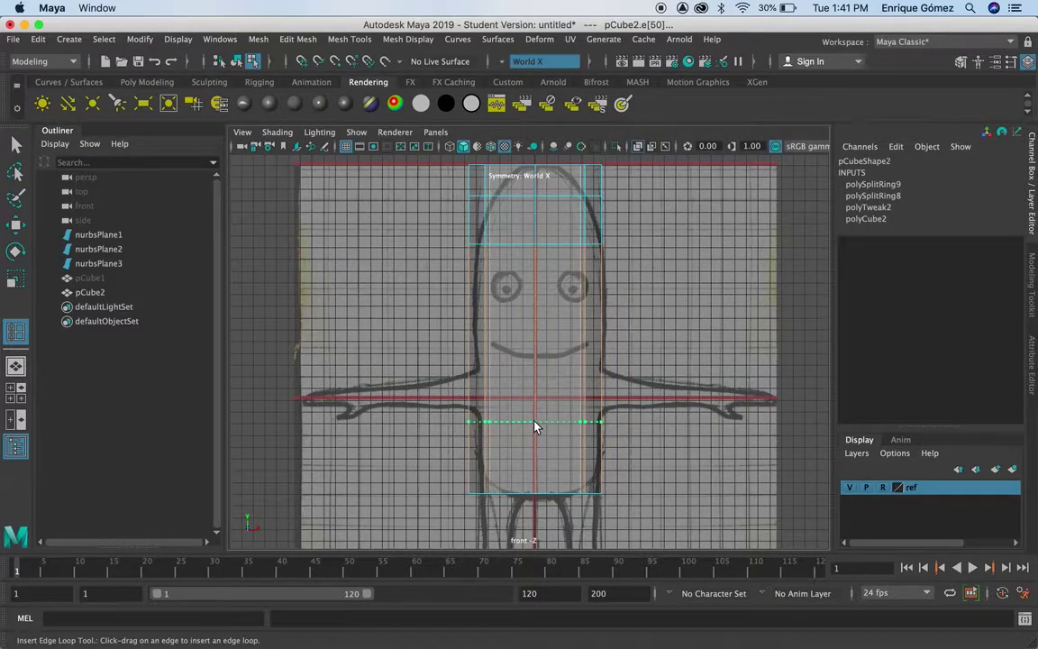
left_click_drag(535, 426, 535, 427)
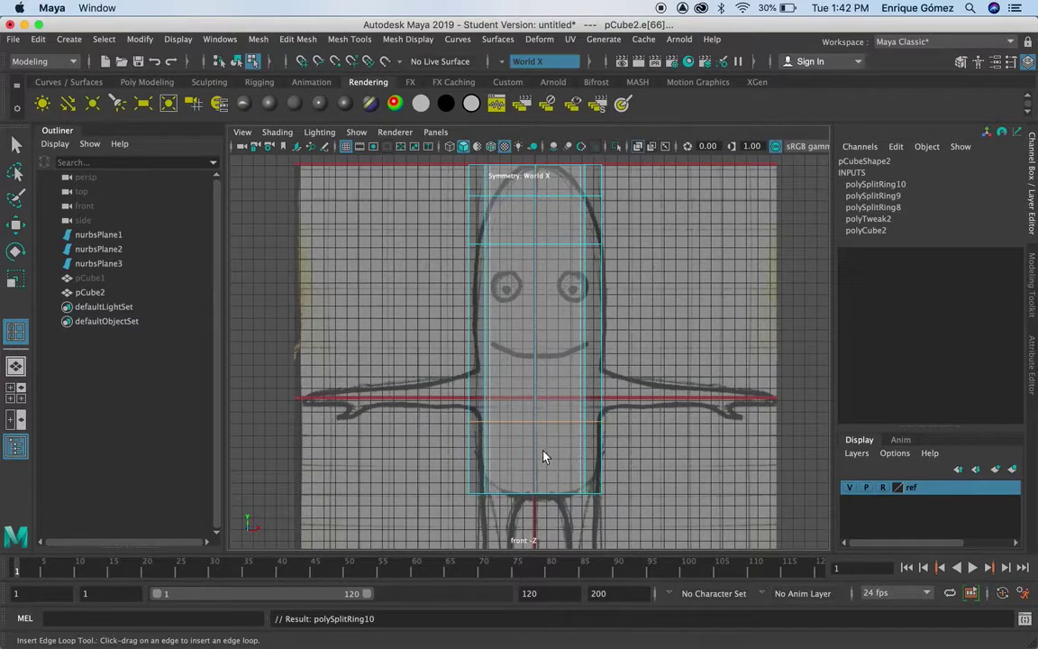
left_click_drag(537, 343, 538, 330)
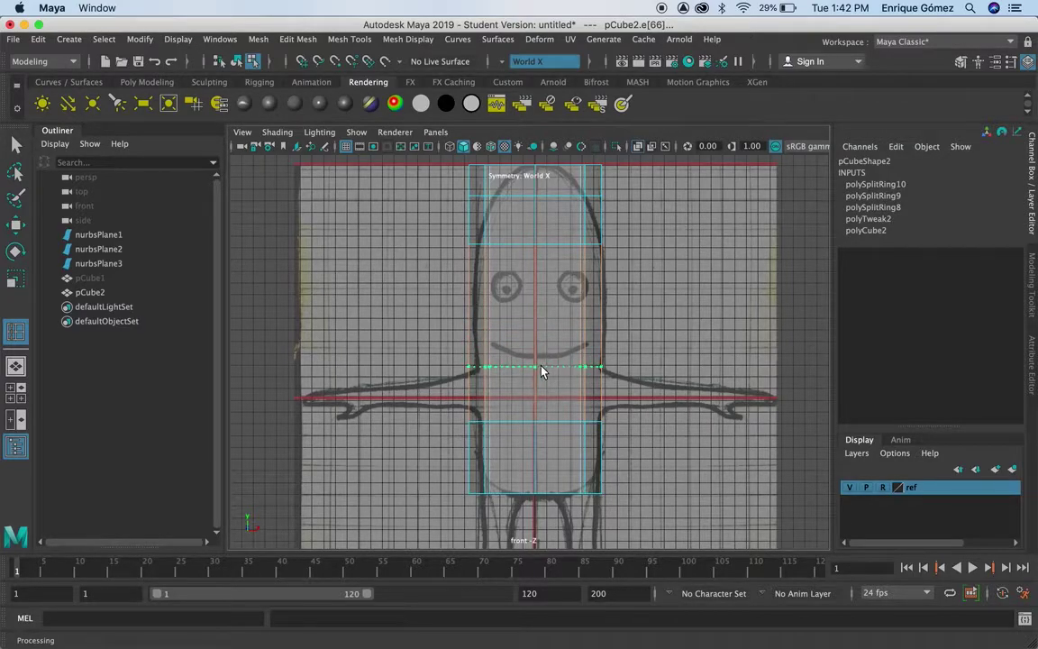
left_click(542, 372)
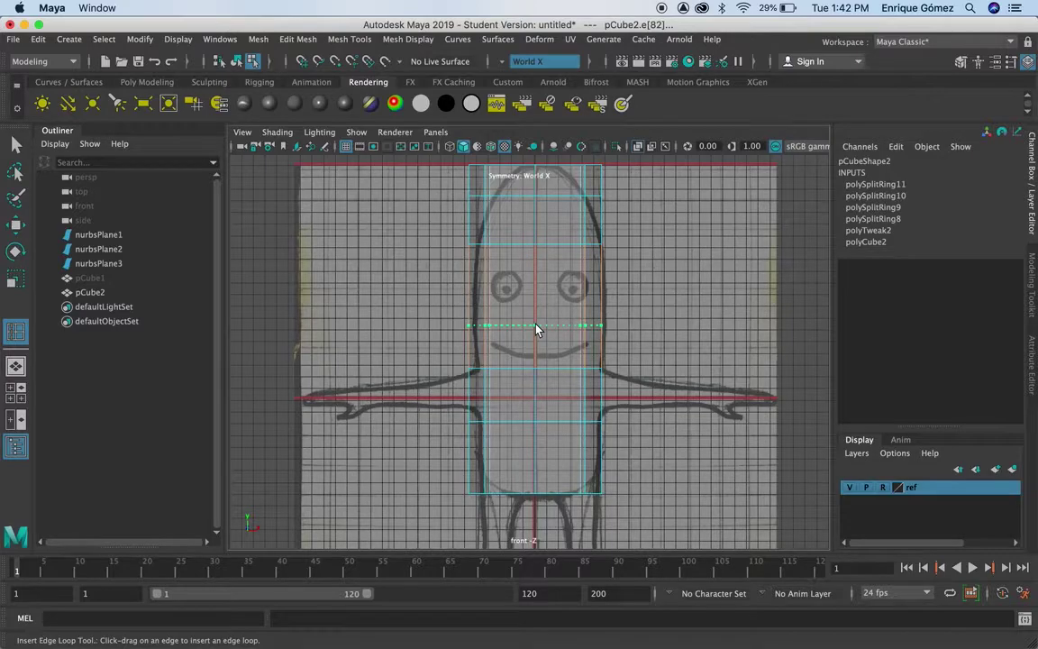
left_click(536, 330)
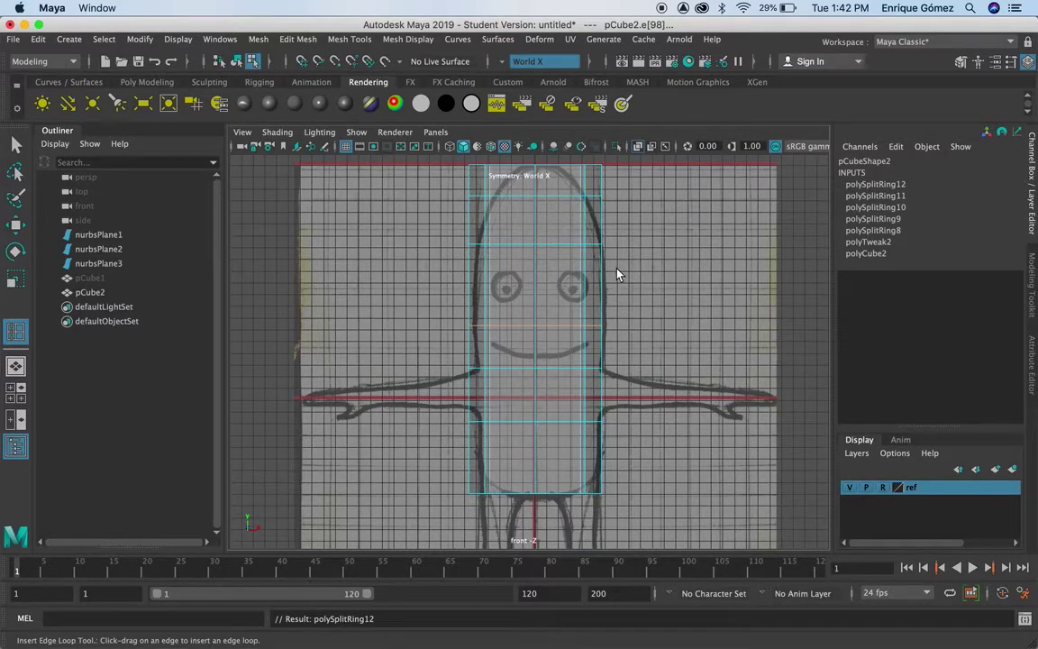
- Turn on smooth preview for pCube2, centre it in the side view, and enter vertex mode
key("space")
key("space")
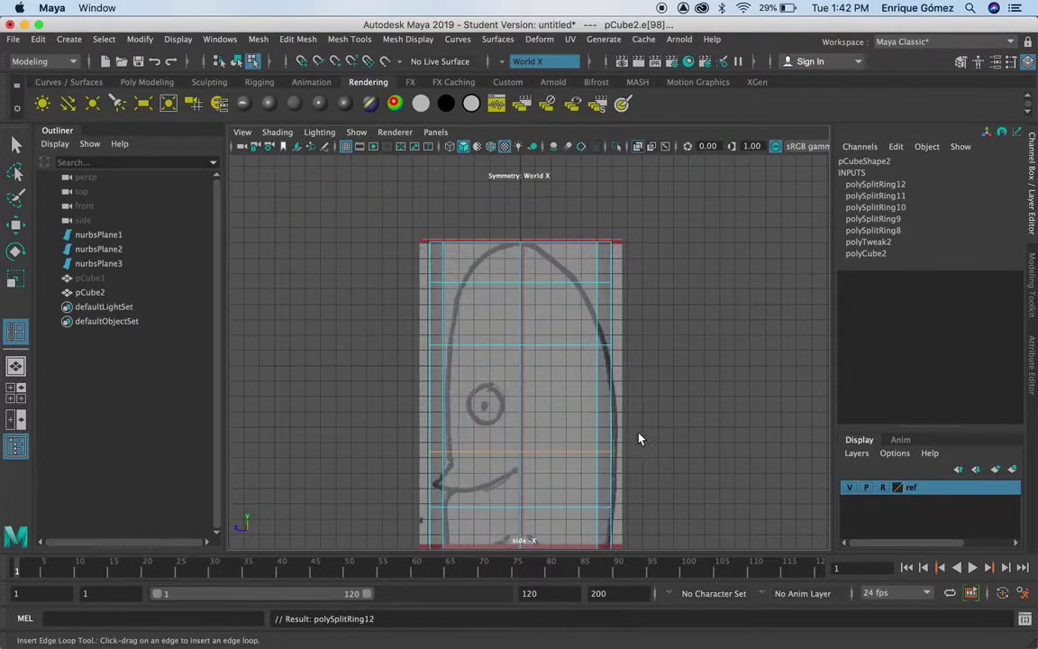
key("3")
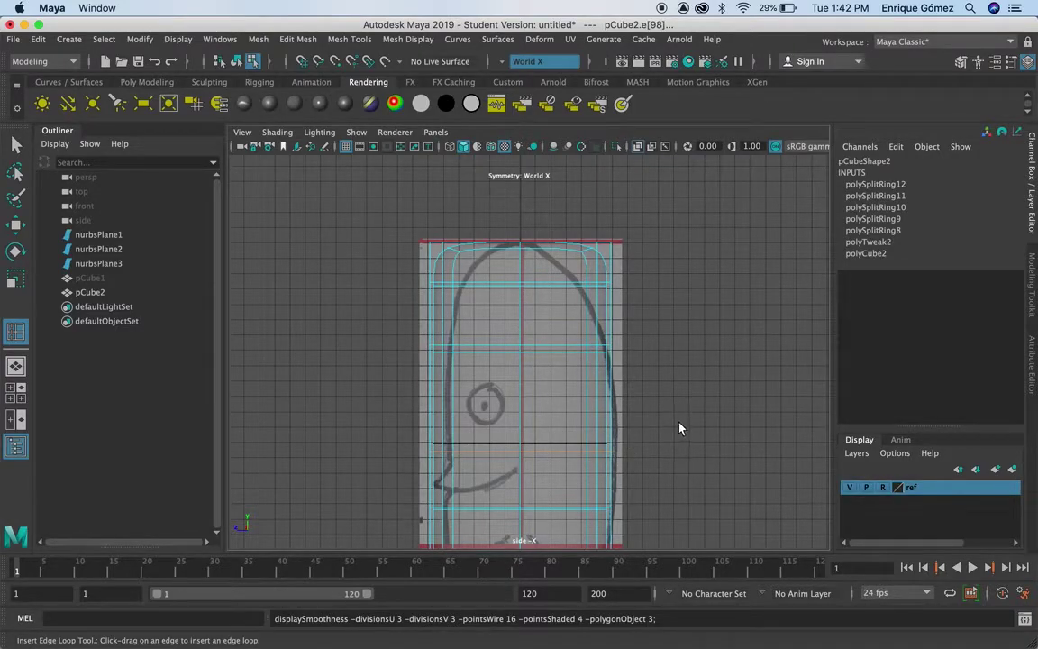
scroll(694, 439, "down", 2)
middle_click_drag(672, 454, 676, 361, "alt")
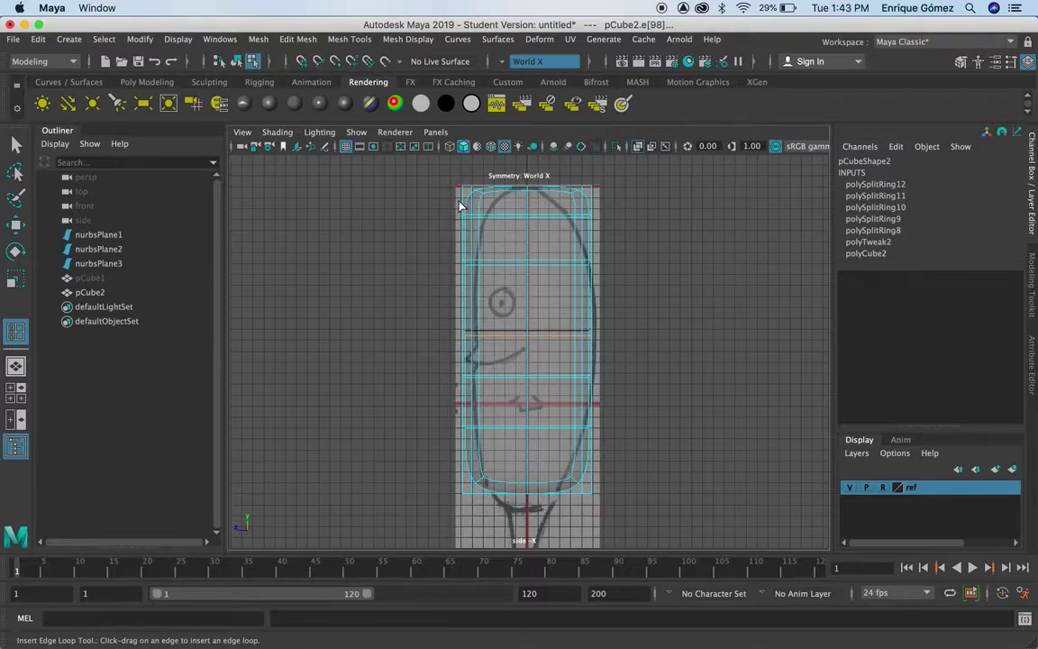
right_click_drag(527, 256, 461, 239)
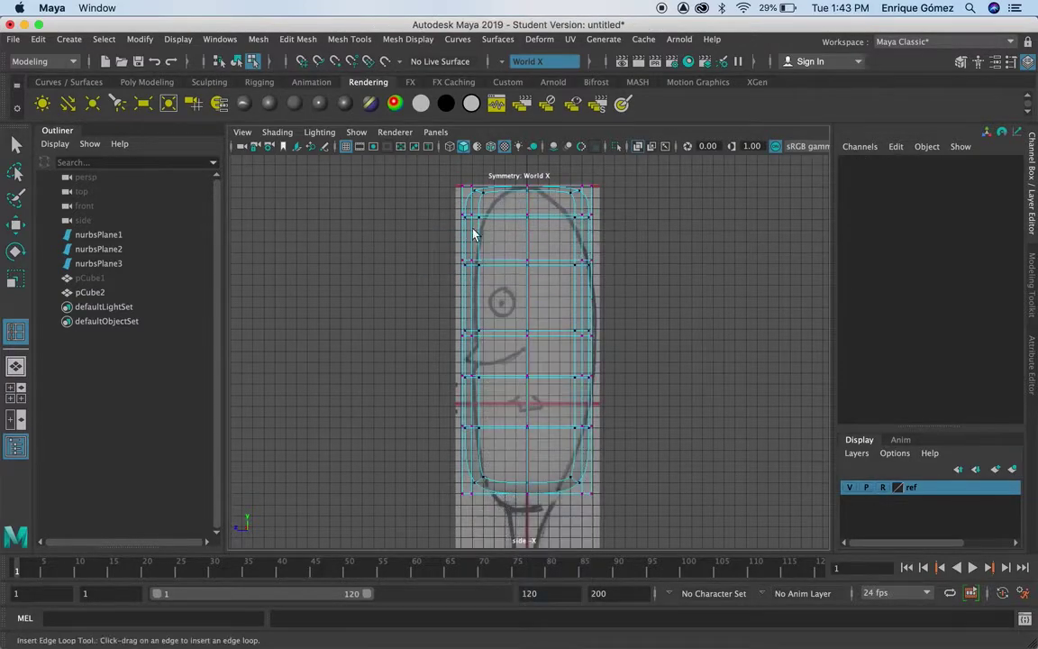
- Move the bottom vertex rows onto the side sketch's lower outline
scroll(423, 209, "up", 3)
key("w")
mouse_move(590, 324)
left_mouse_down()
mouse_move(563, 453)
mouse_move(660, 330)
left_mouse_up()
middle_click_drag(734, 498, 750, 398, "alt")
mouse_move(699, 476)
left_mouse_down()
mouse_move(590, 403)
mouse_move(439, 445)
left_mouse_up()
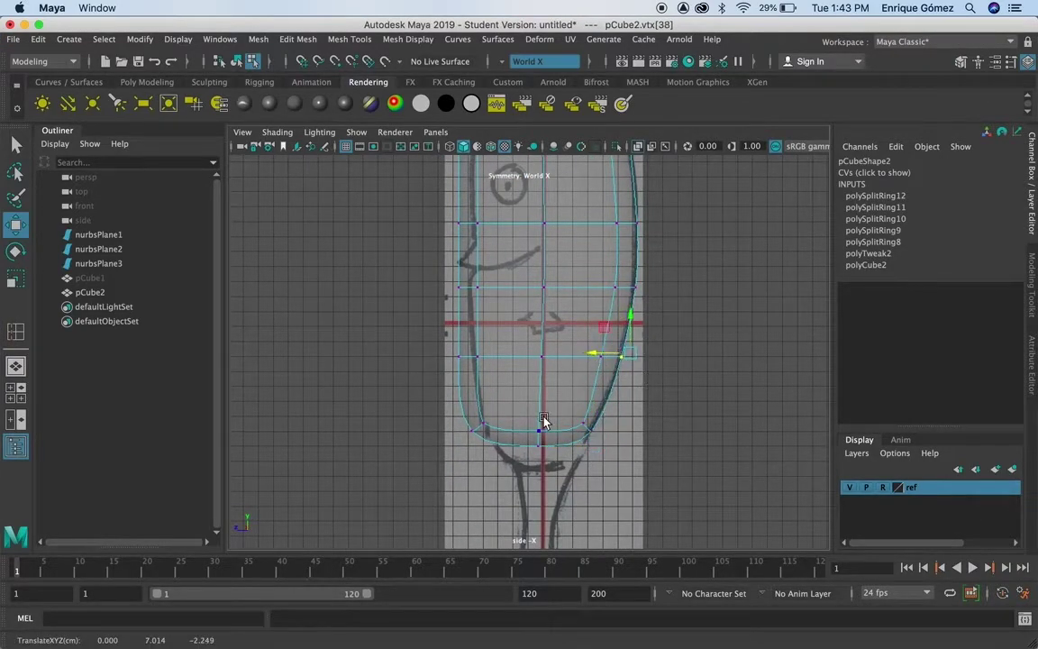
- Round the top of the head and fit the right-side vertex rows to the side outline
left_click_drag(442, 209, 491, 236)
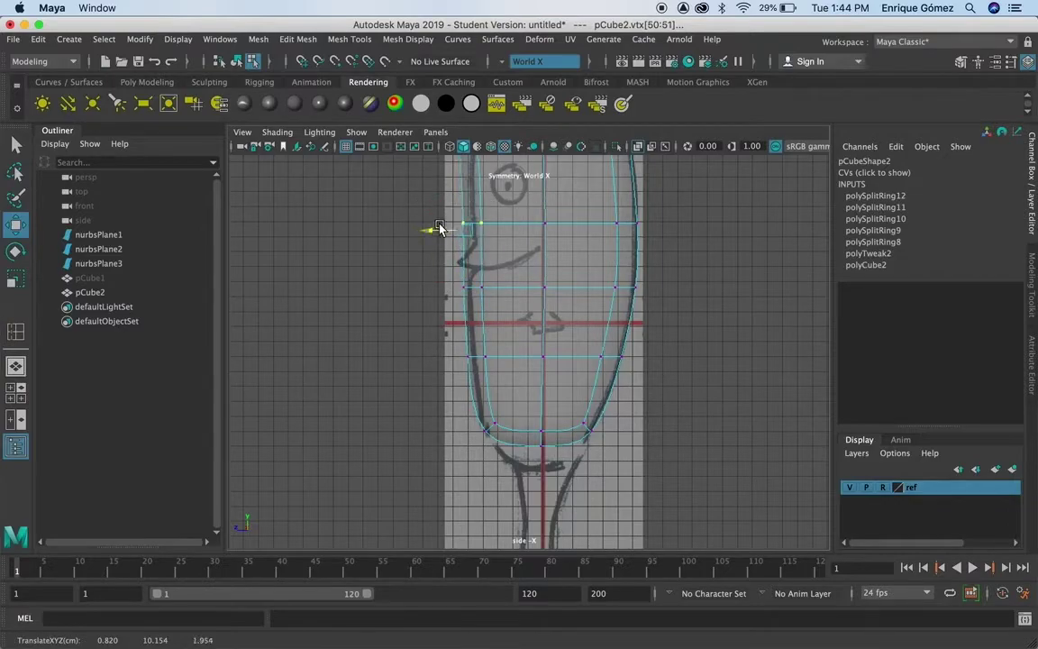
middle_click_drag(414, 270, 400, 441, "alt")
mouse_move(406, 283)
left_mouse_down()
mouse_move(424, 212)
mouse_move(435, 244)
mouse_move(461, 233)
left_mouse_up()
mouse_move(505, 172)
left_mouse_down()
mouse_move(599, 212)
mouse_move(508, 189)
left_mouse_up()
mouse_move(665, 262)
left_mouse_down()
mouse_move(581, 230)
mouse_move(546, 233)
left_mouse_up()
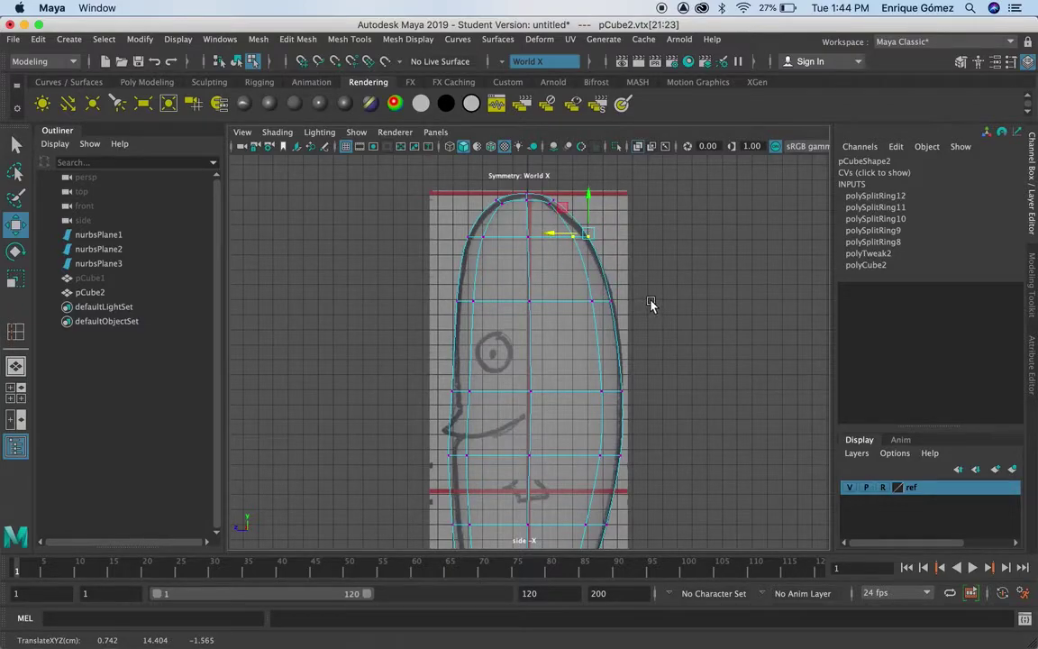
mouse_move(670, 341)
left_mouse_down()
mouse_move(554, 299)
mouse_move(579, 292)
left_mouse_up()
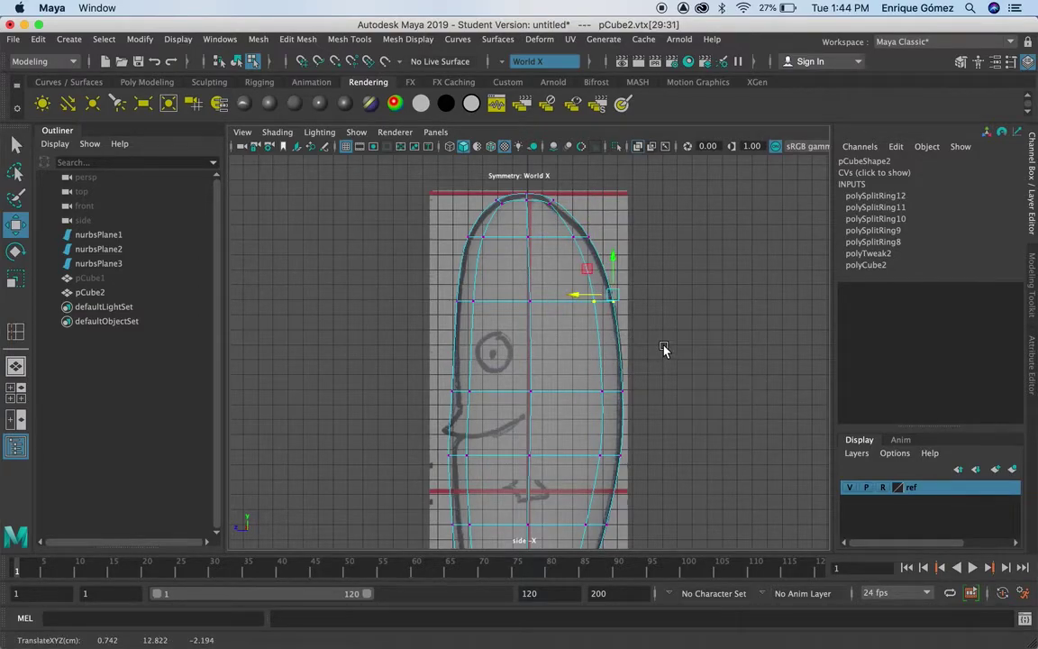
key("space")
key("space")
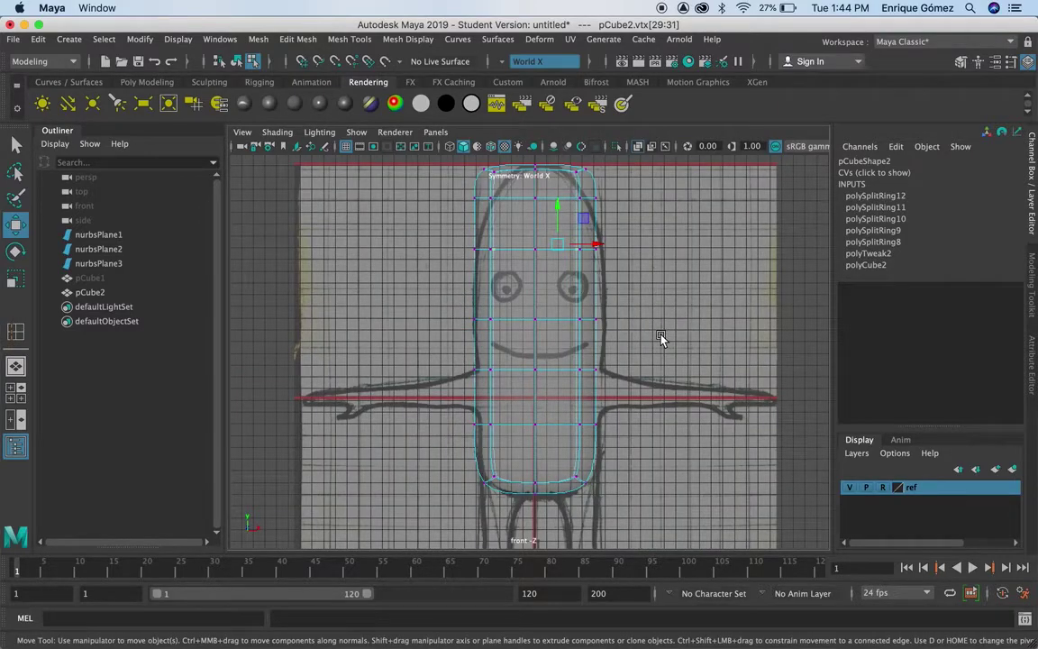
- Widen the shoulder vertex row to the front sketch outline and select the eye-level row
left_click_drag(591, 301, 565, 335)
left_click_drag(632, 327, 645, 329)
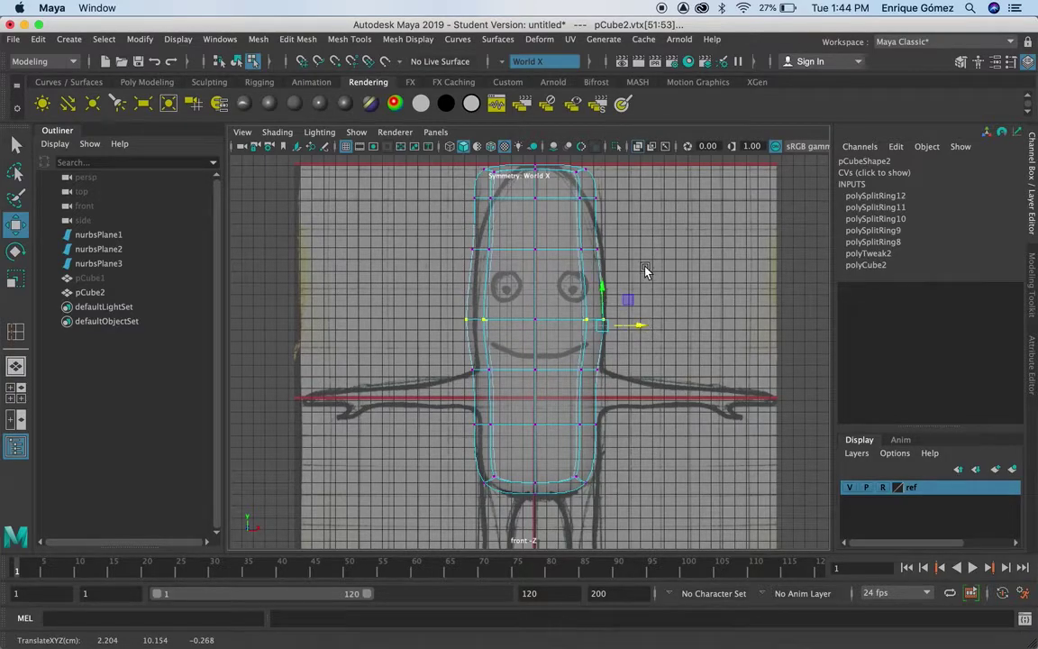
mouse_move(523, 216)
left_mouse_down()
mouse_move(580, 246)
mouse_move(637, 242)
left_mouse_up()
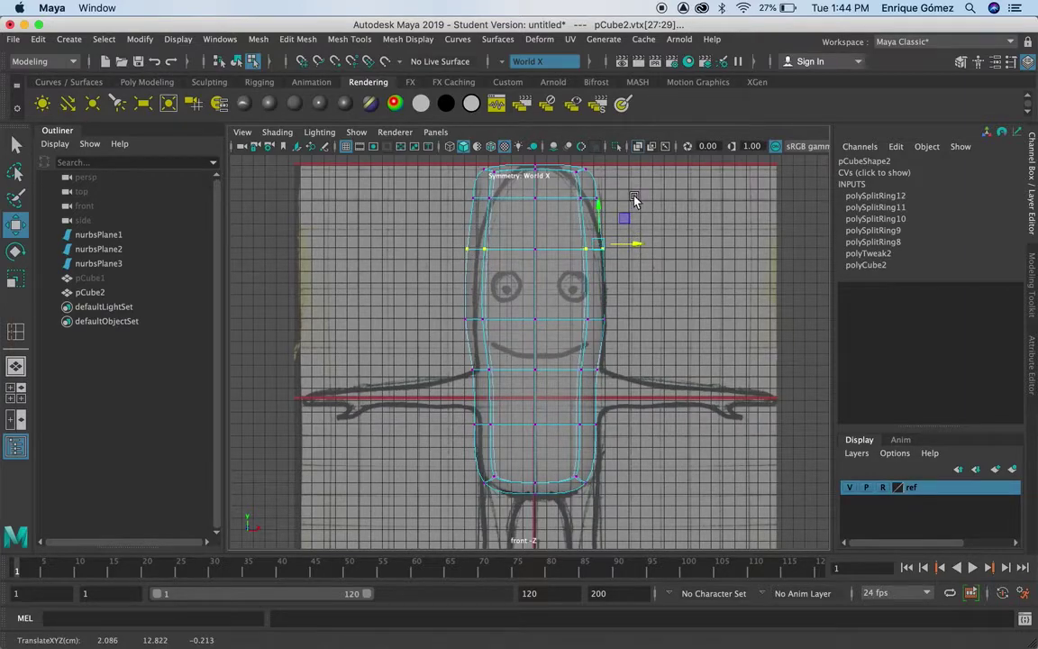
- Fit the head's top vertices and the lower-body row to the front outline
mouse_move(642, 211)
left_mouse_down()
mouse_move(567, 194)
mouse_move(558, 175)
left_mouse_up()
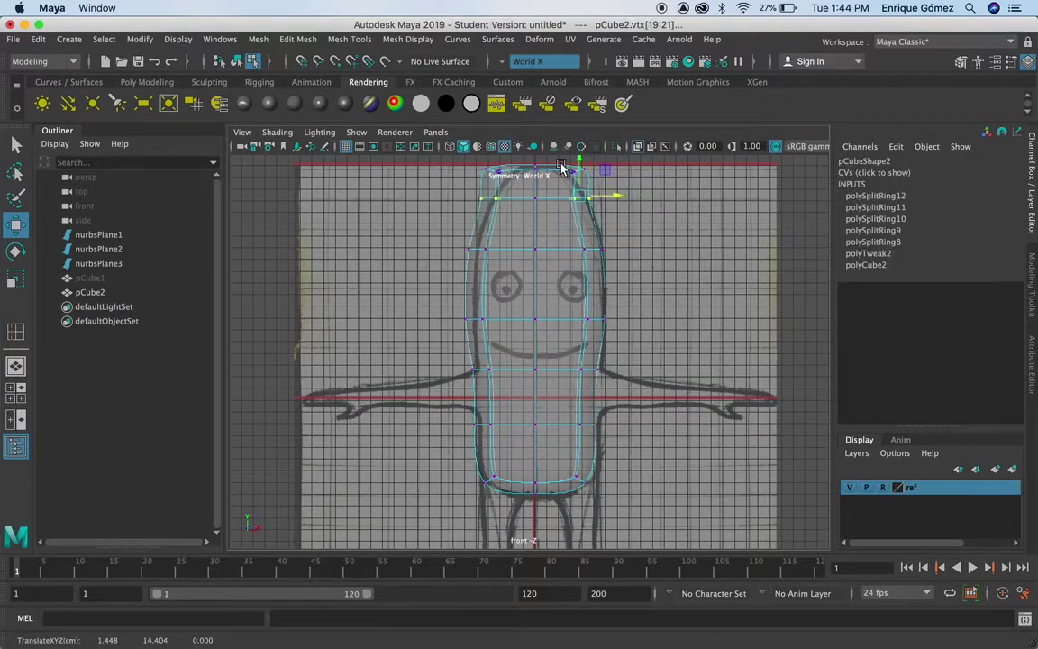
scroll(550, 180, "up", 5)
left_click_drag(620, 214, 628, 214)
left_click(534, 217)
scroll(665, 294, "down", 5)
scroll(667, 415, "up", 3)
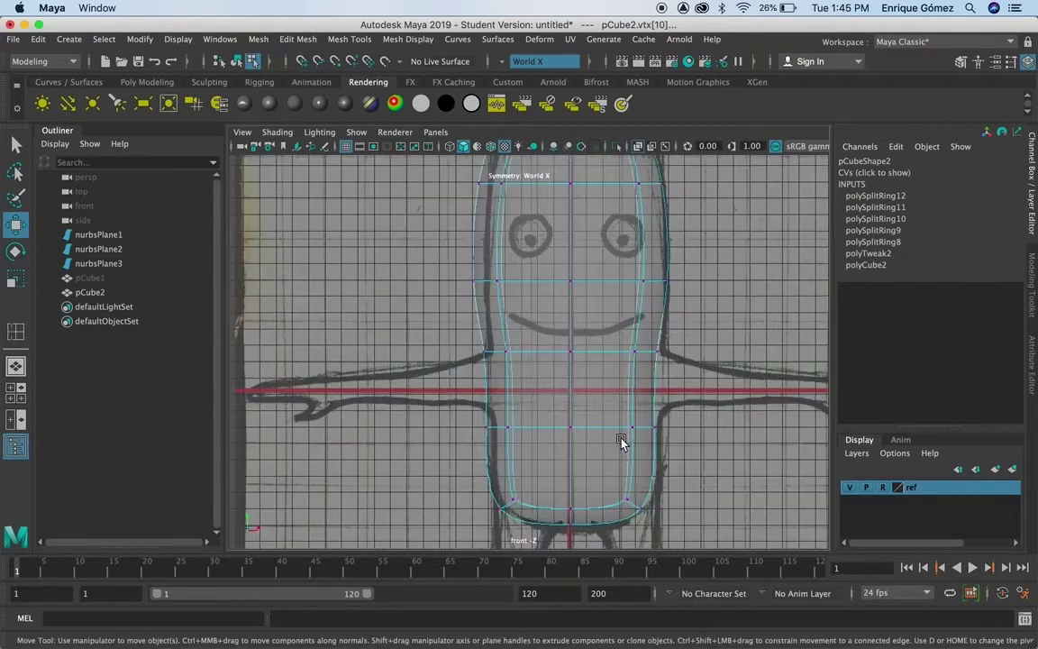
left_click_drag(654, 442, 629, 425)
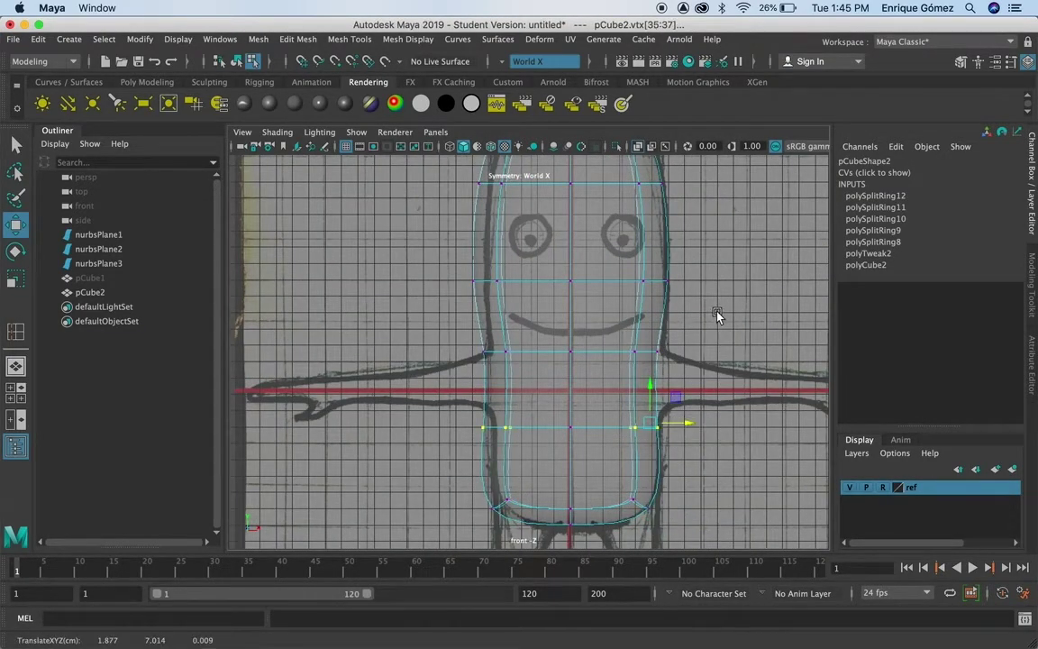
key("space")
key("space")
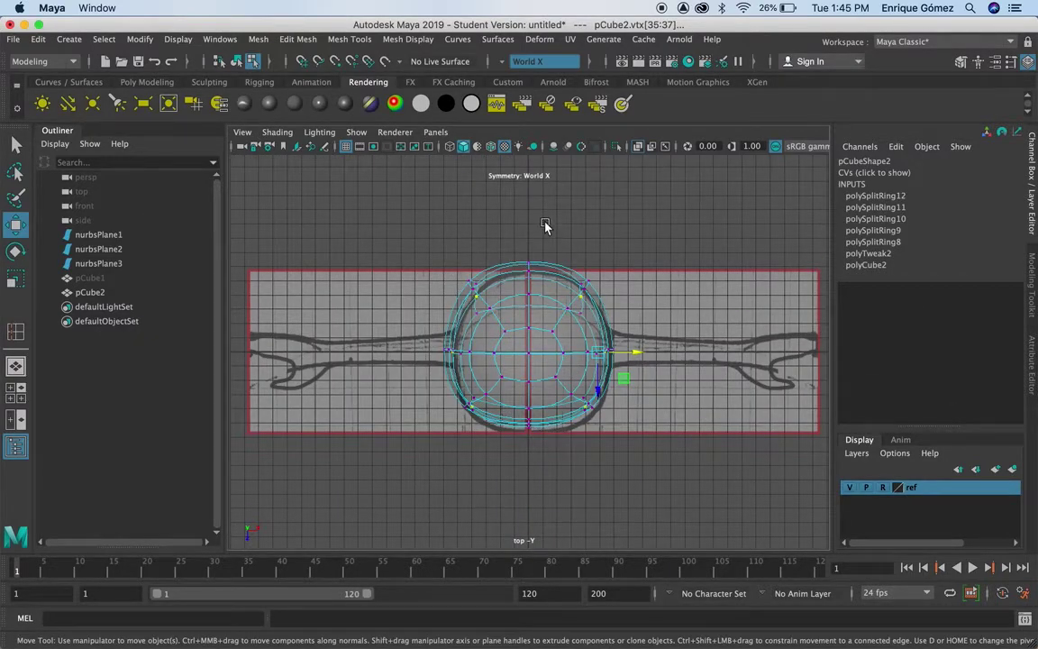
- Check the side view, then maximize the perspective view and orbit around the rounded body
key("space")
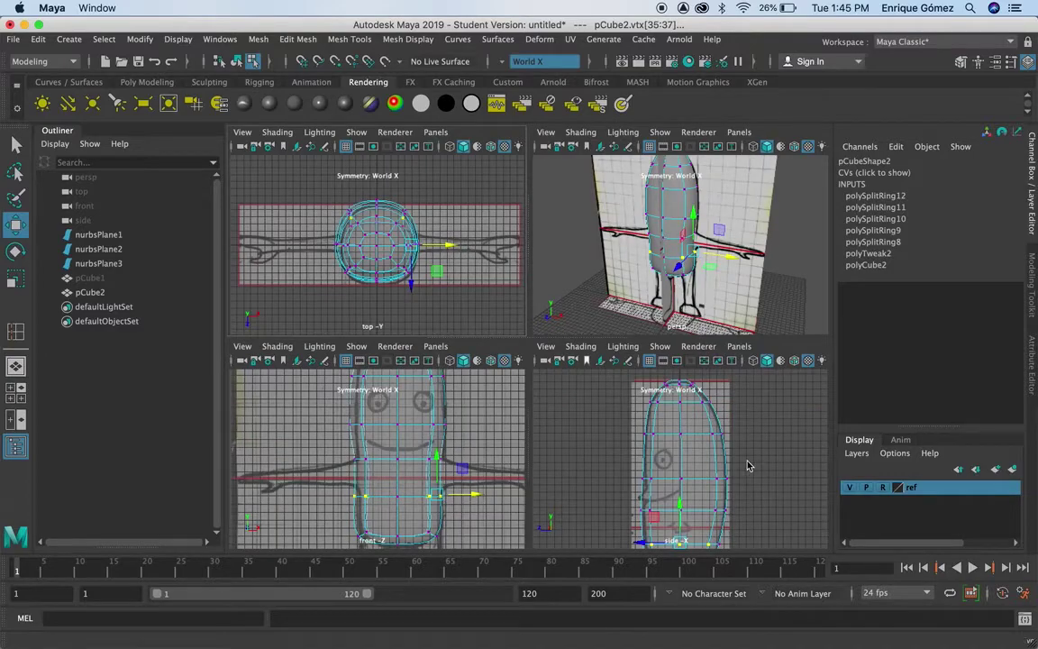
key("space")
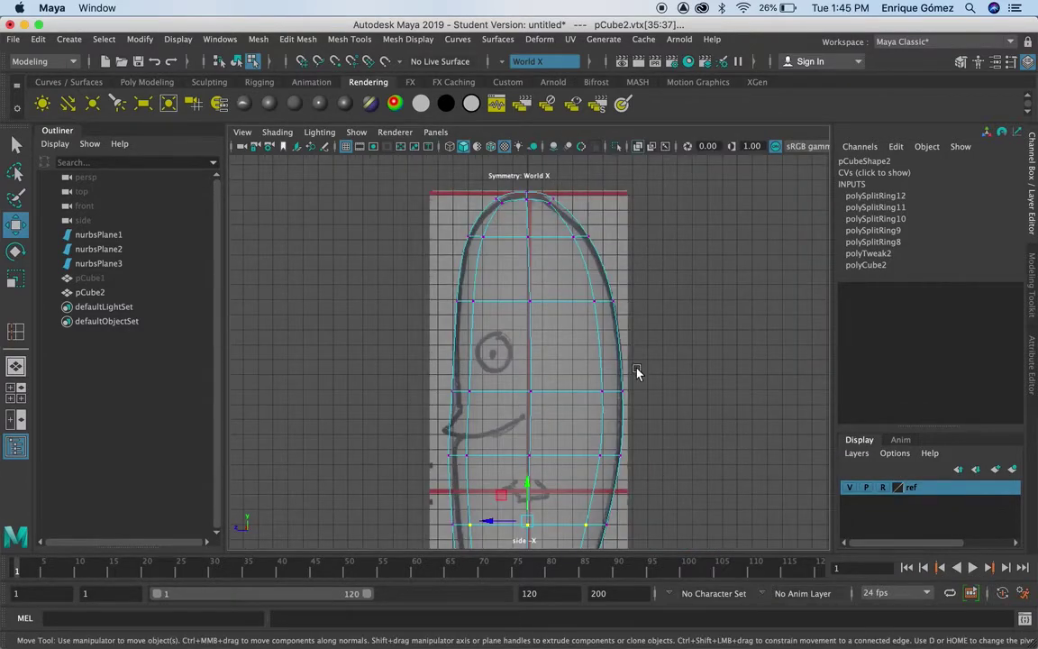
key("space")
key("space")
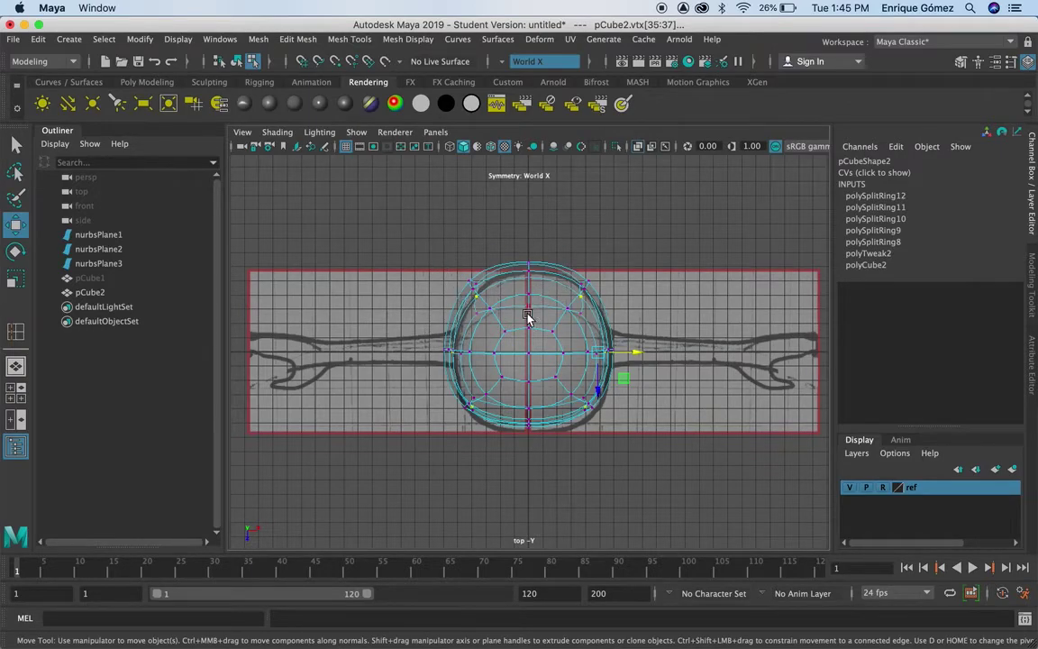
key("space")
key("space")
mouse_move(636, 302)
left_mouse_down("alt")
mouse_move(683, 370)
mouse_move(524, 398)
mouse_move(451, 341)
left_mouse_up("alt")
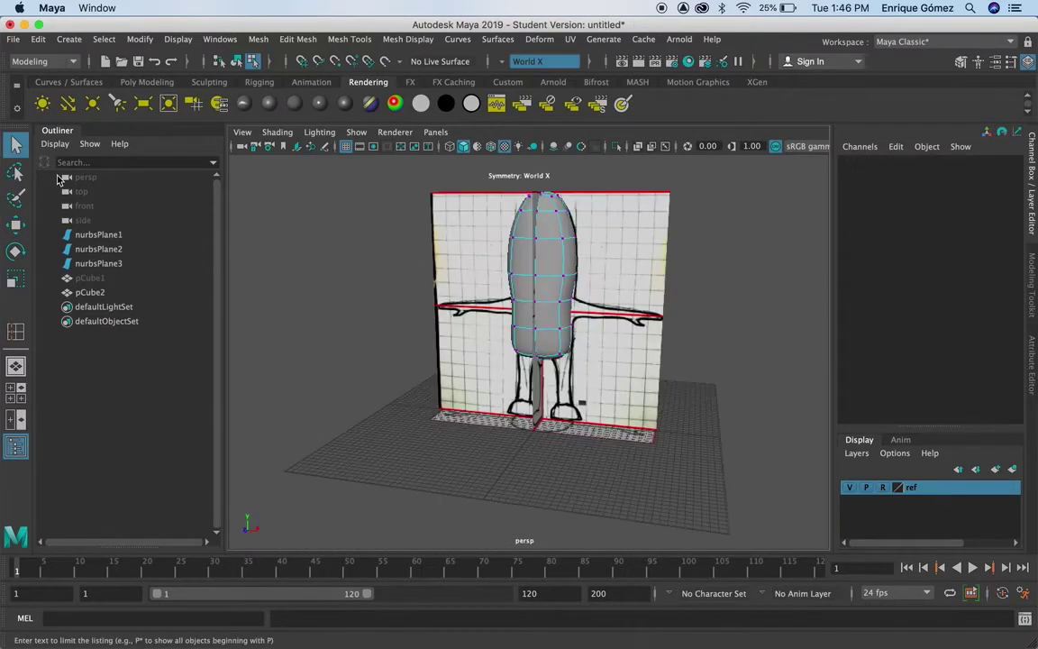